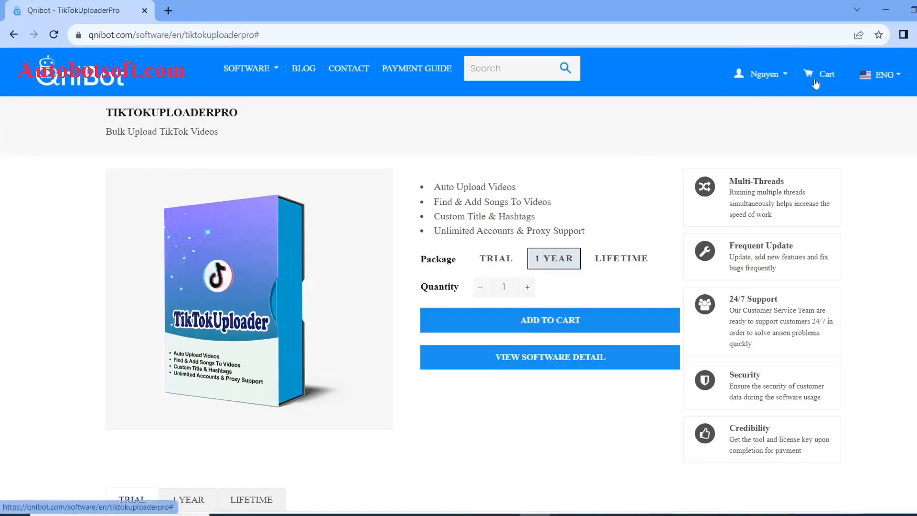
View the cart holding TikTokUploaderPro with the 1 Year package at $300.00
left_click(821, 74)
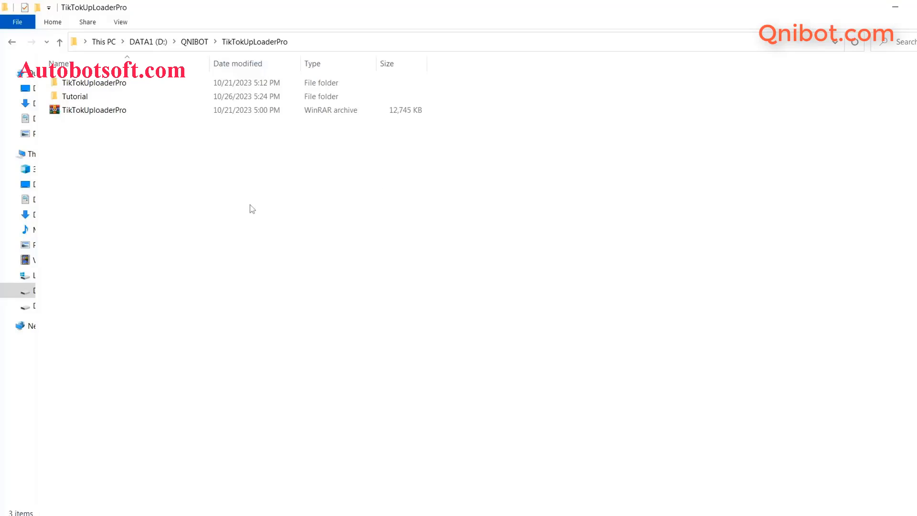
Extract the TikTokUploaderPro archive here and open the unpacked TikTokUploaderPro folder
right_click(80, 114)
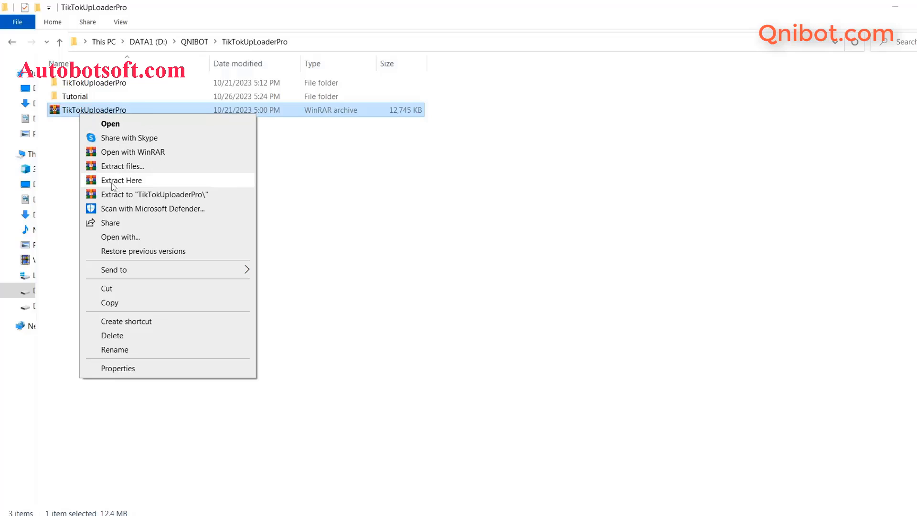
left_click(116, 86)
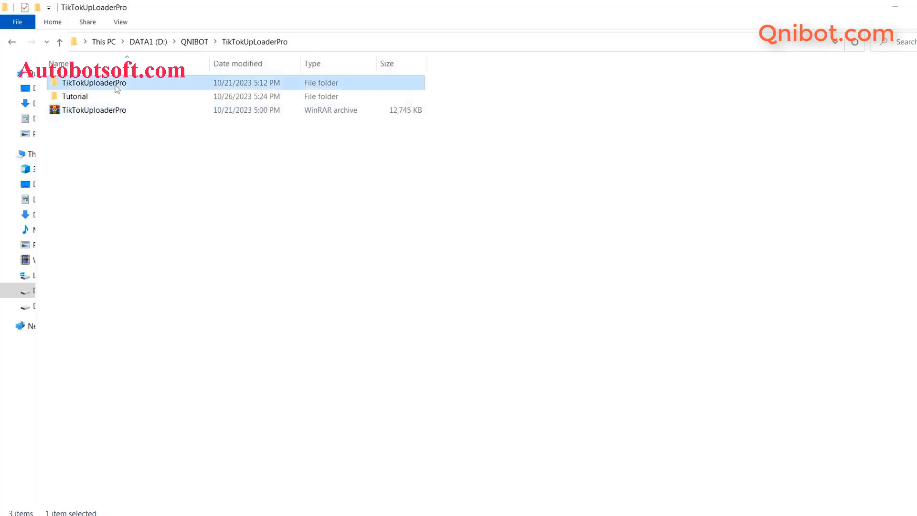
double_click(116, 86)
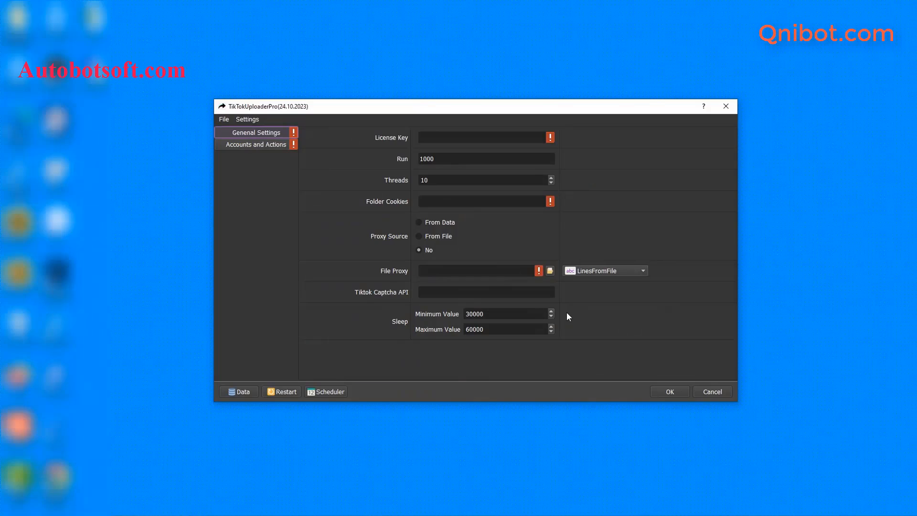
Copy the first TikTokUploaderPro license key from the Qnibot license page
left_click(458, 140)
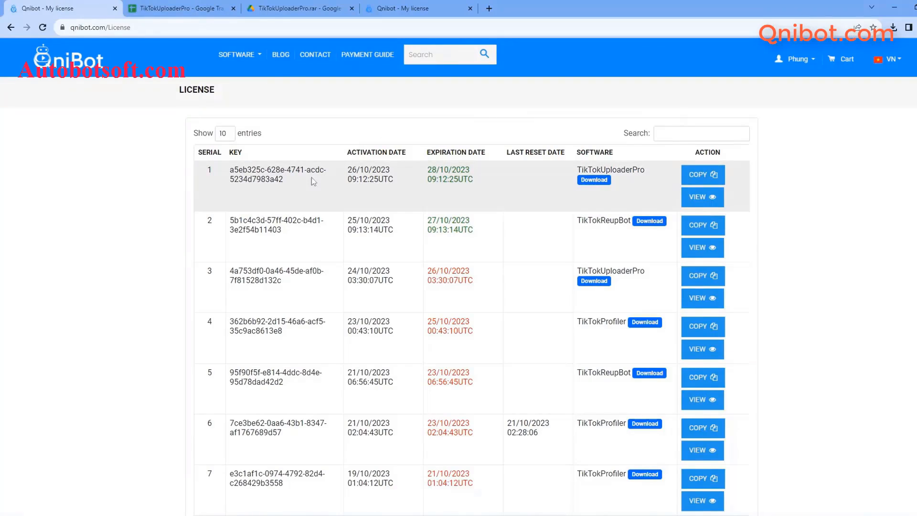
left_click(689, 183)
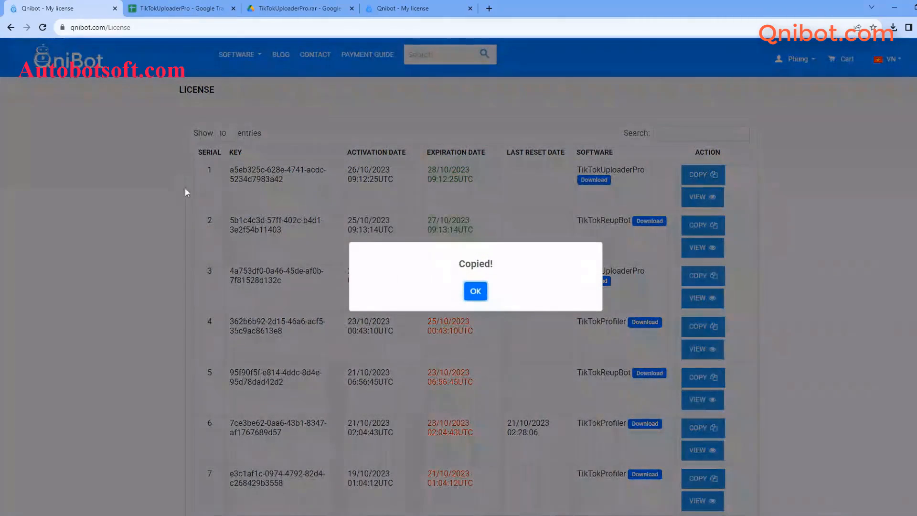
left_click(476, 292)
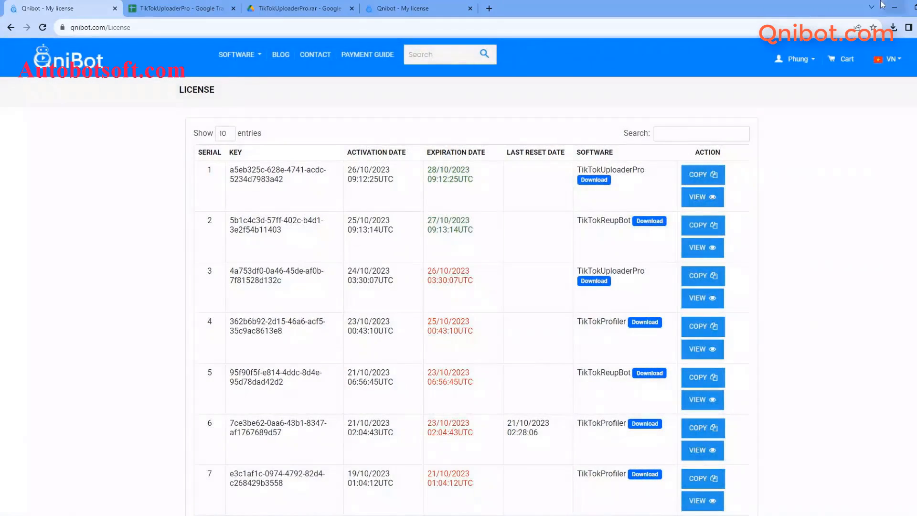
left_click(897, 6)
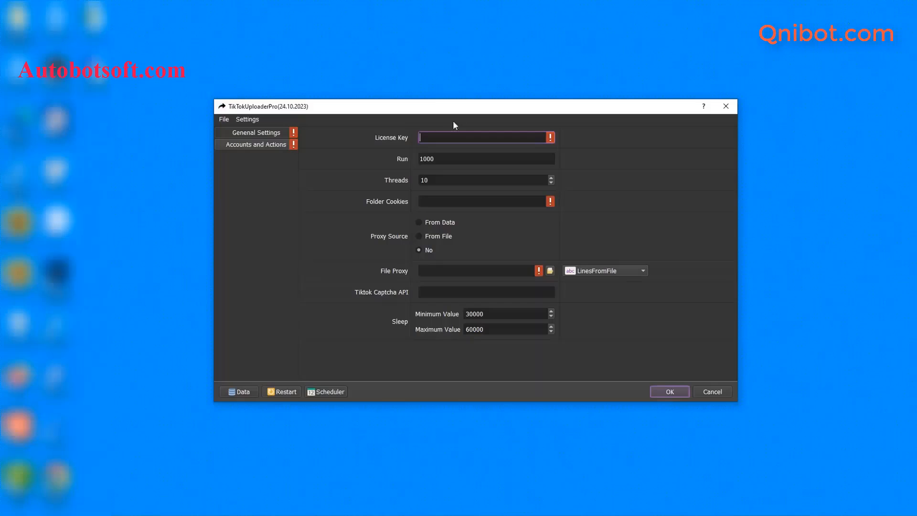
Paste the copied license key into the License Key setting
right_click(427, 138)
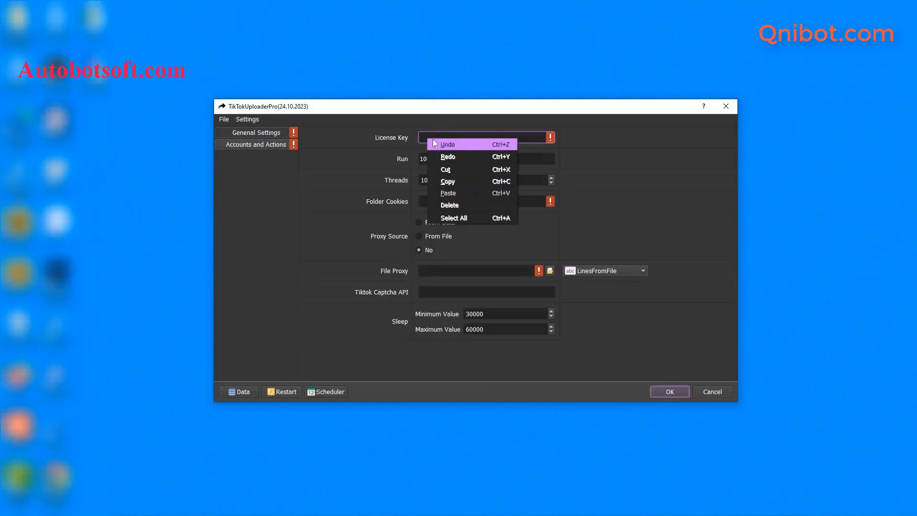
left_click(452, 194)
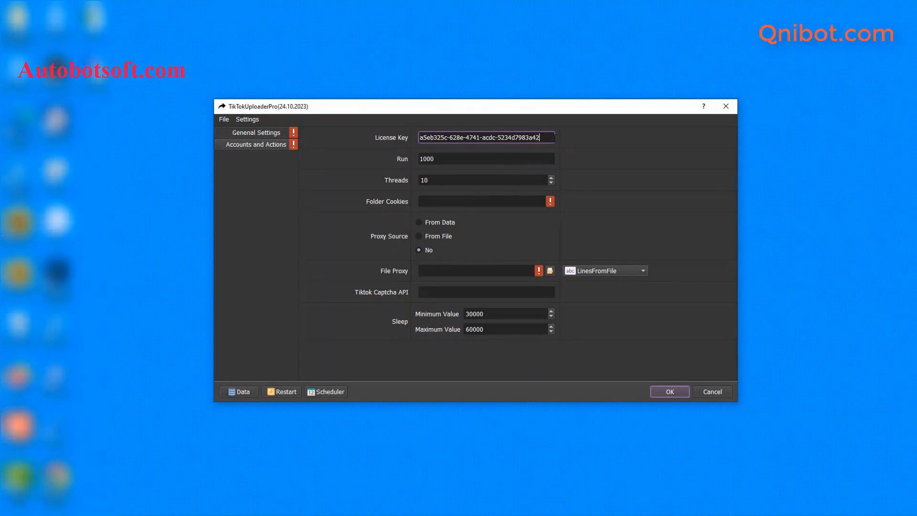
left_click(515, 161)
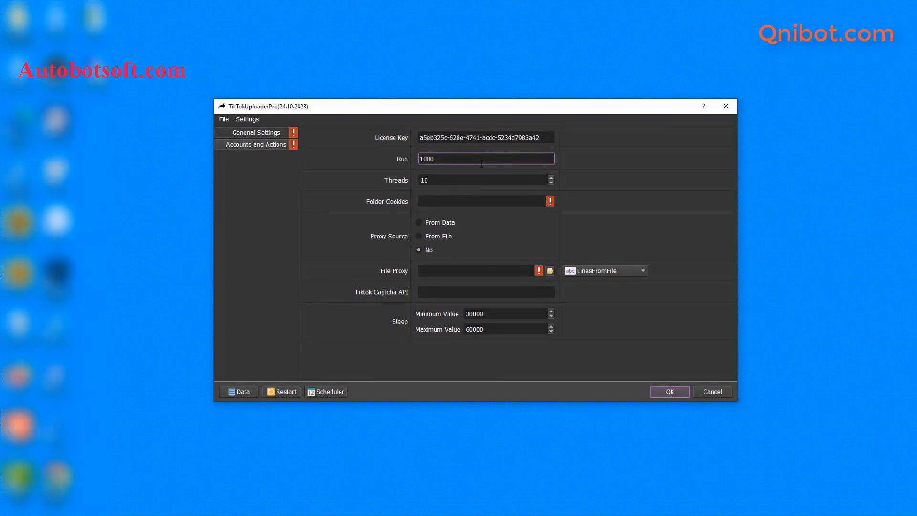
Set Run to 100 and Threads to 3 in General Settings
left_click(688, 160)
left_click(456, 178)
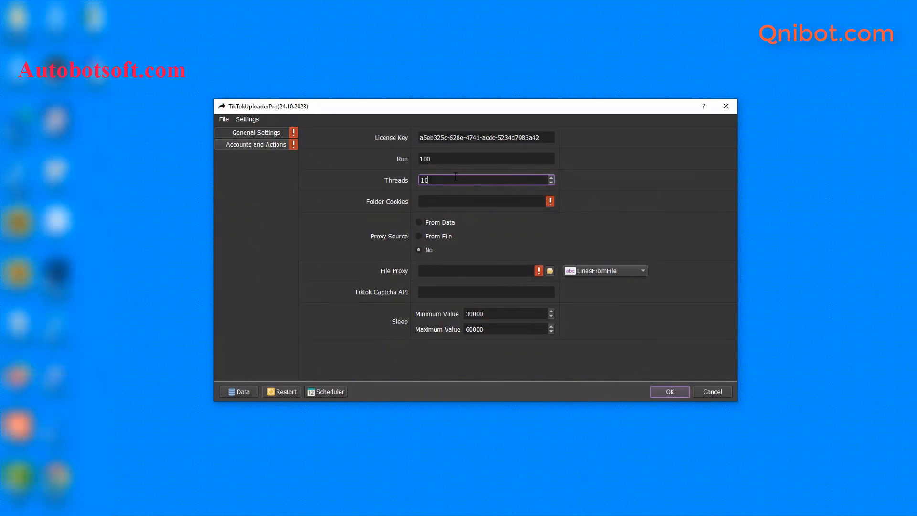
key("BackSpace")
key("BackSpace")
type("3")
left_click(441, 205)
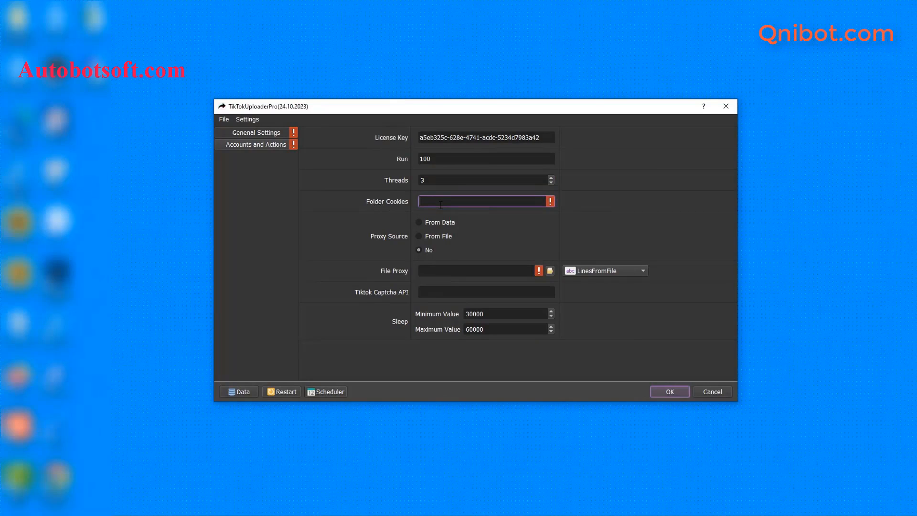
Create a new folder named Cookies inside D:\qnibot
left_click(246, 415)
mouse_move(172, 511)
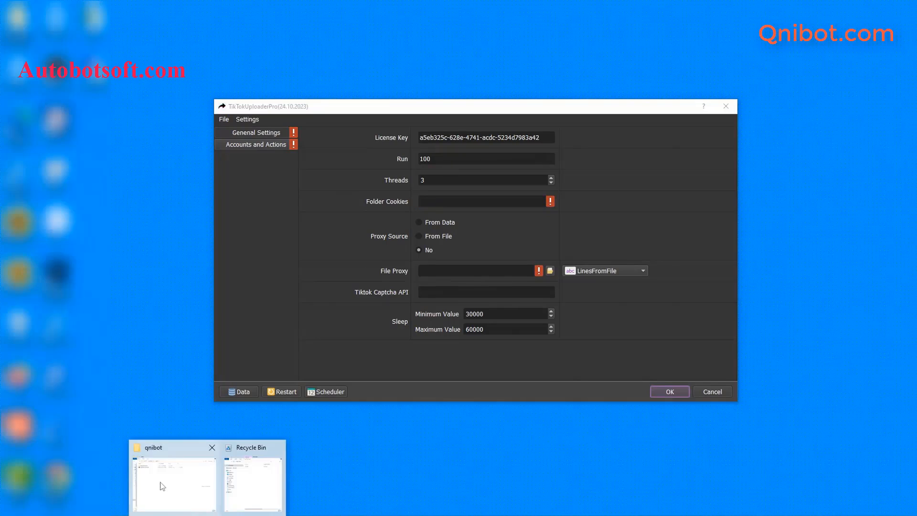
left_click(172, 478)
right_click(172, 231)
mouse_move(200, 368)
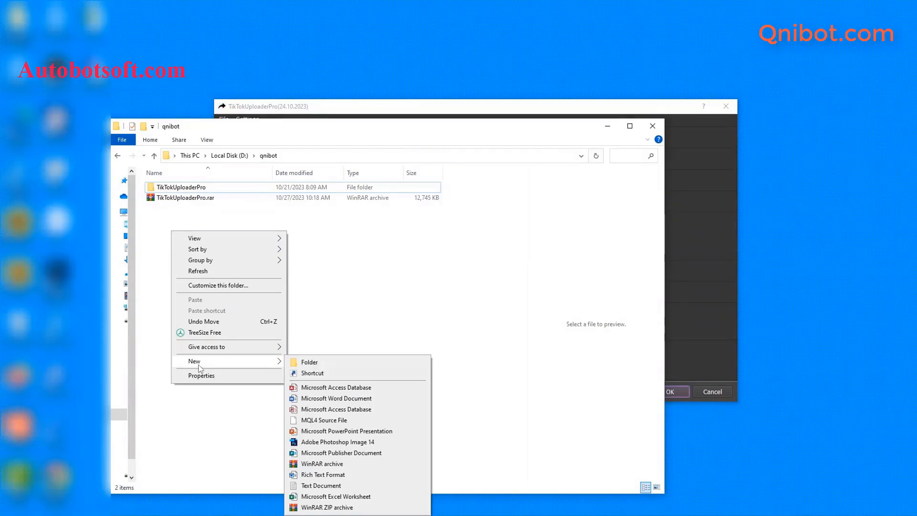
left_click(302, 361)
type("Cookies")
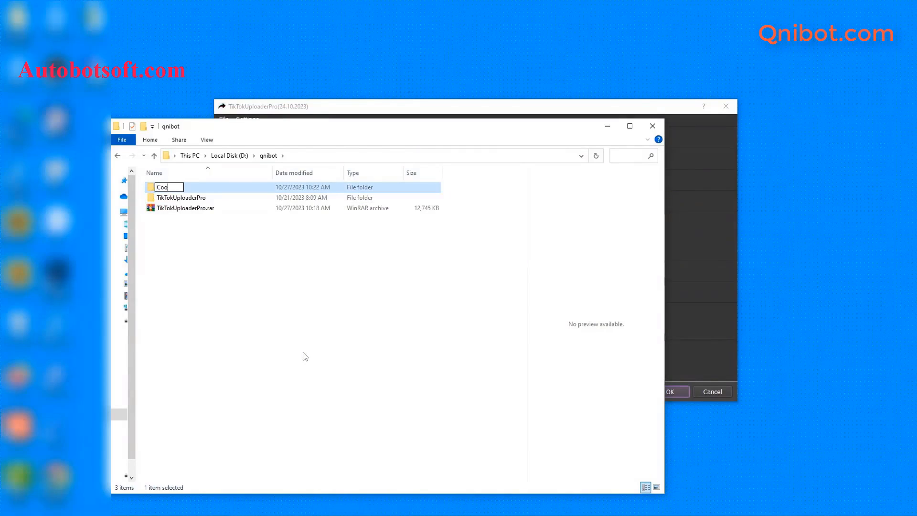
key("Return")
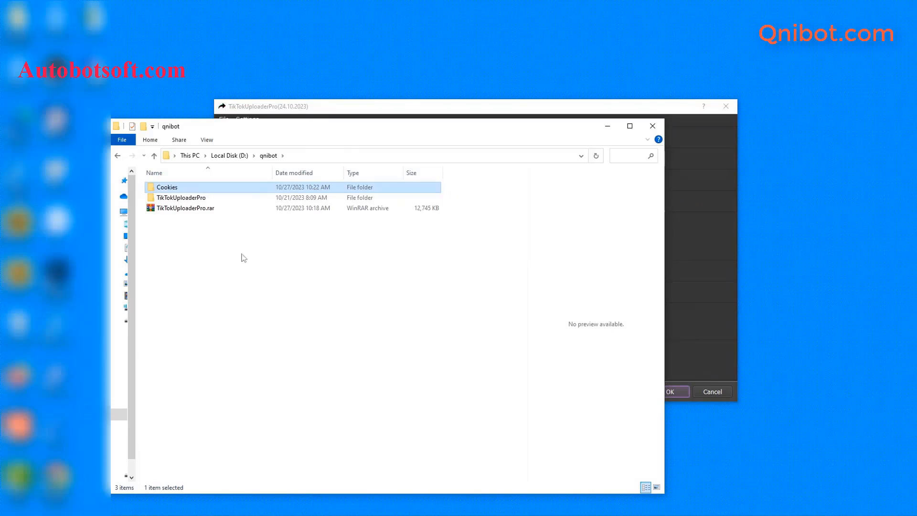
Open the Cookies folder and copy its D:\qnibot\Cookies address path
double_click(218, 189)
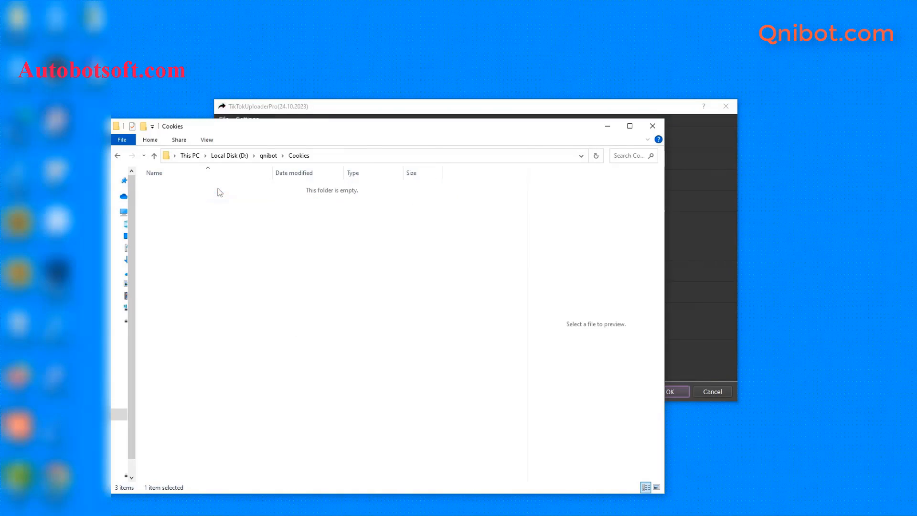
left_click(352, 159)
key("ctrl+c")
left_click(668, 185)
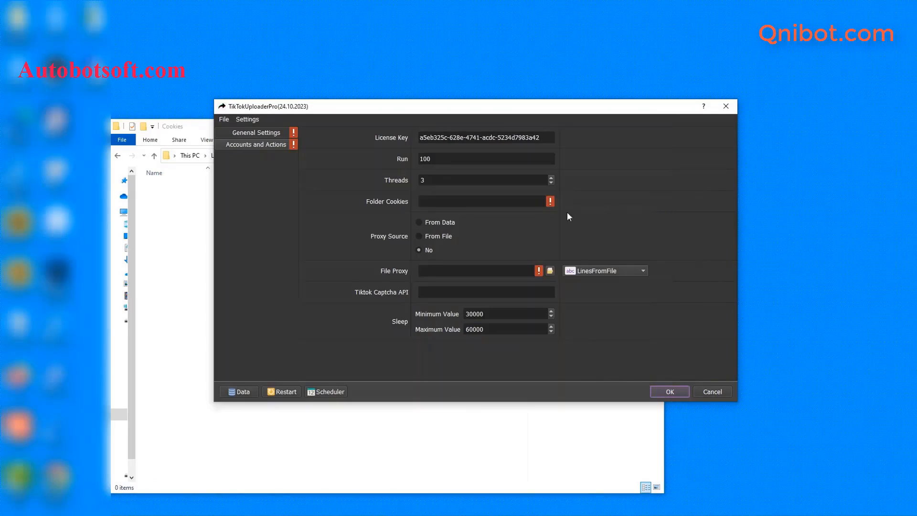
Paste D:\qnibot\Cookies into Folder Cookies and minimize the Cookies Explorer window
left_click(451, 202)
key("ctrl+v")
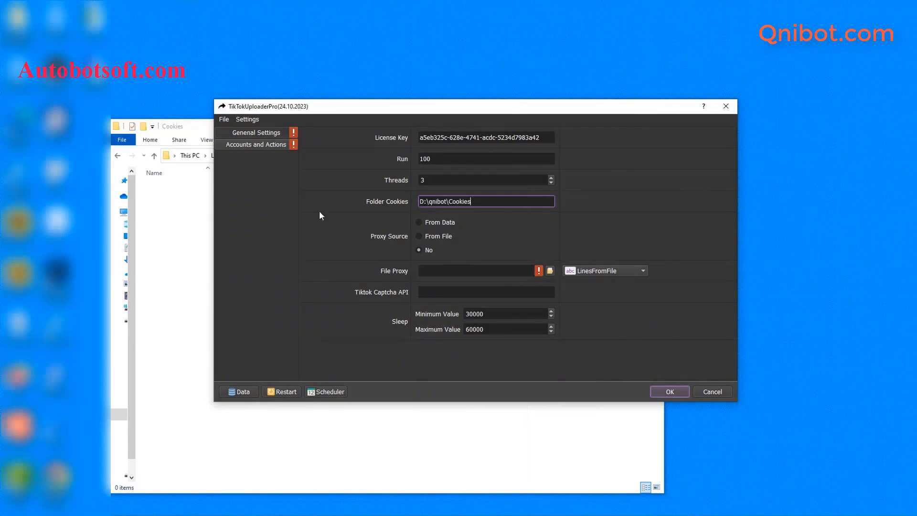
left_click(174, 214)
left_click(608, 127)
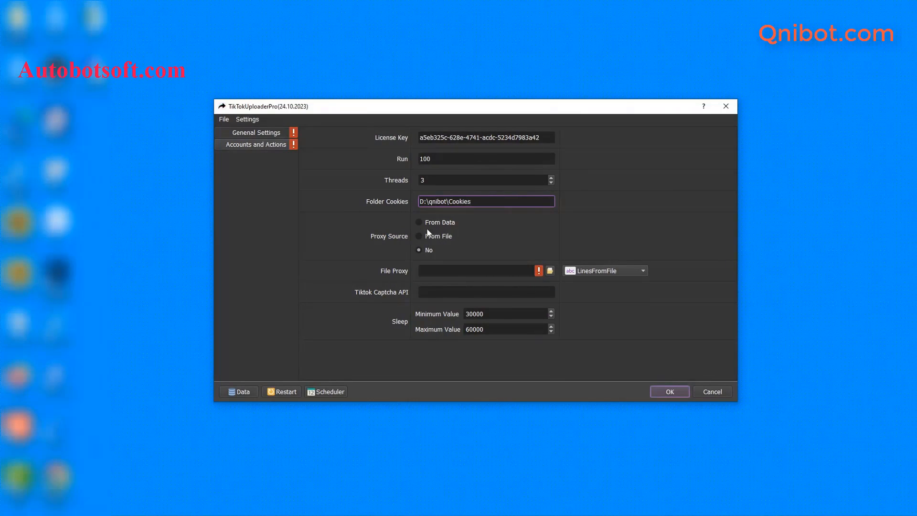
Switch Proxy Source to From File with the LinesFromFile proxy format
left_click(415, 223)
left_click(596, 276)
left_click(596, 274)
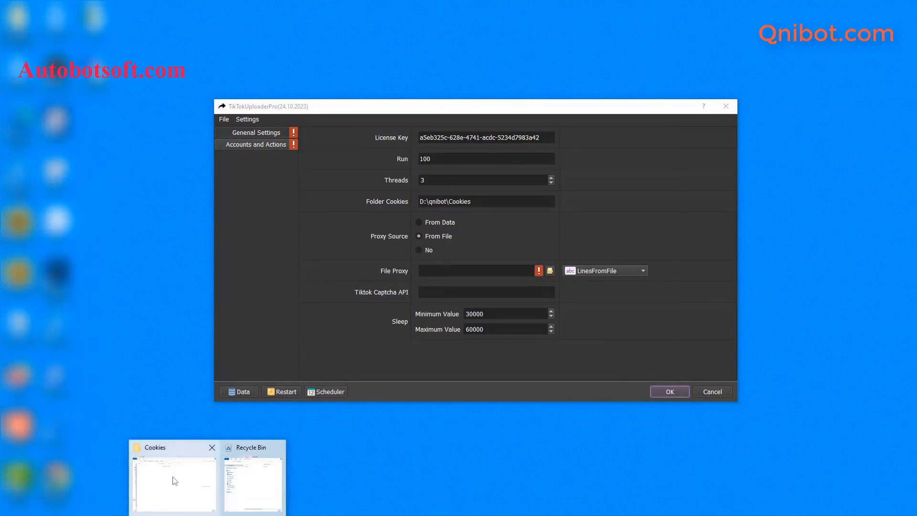
Create an empty text document named proxy.txt in D:\qnibot
left_click(173, 478)
left_click(153, 155)
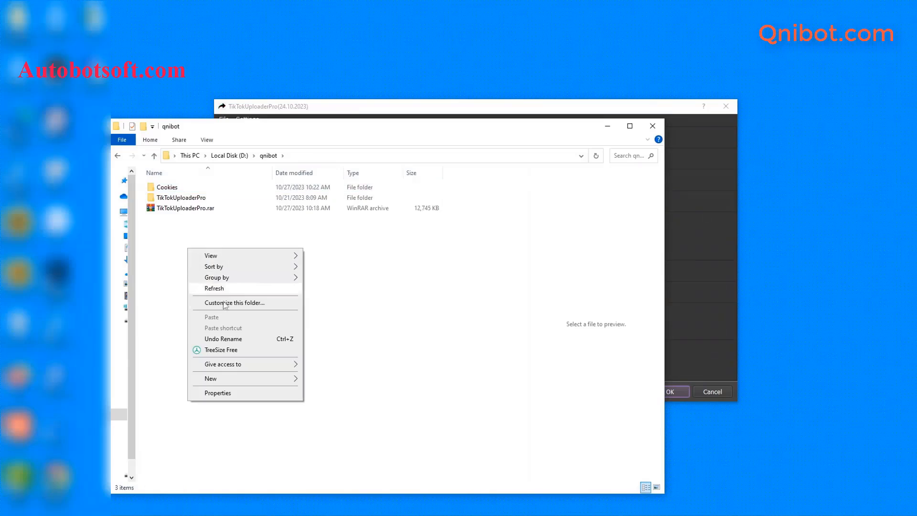
right_click(188, 249)
mouse_move(212, 378)
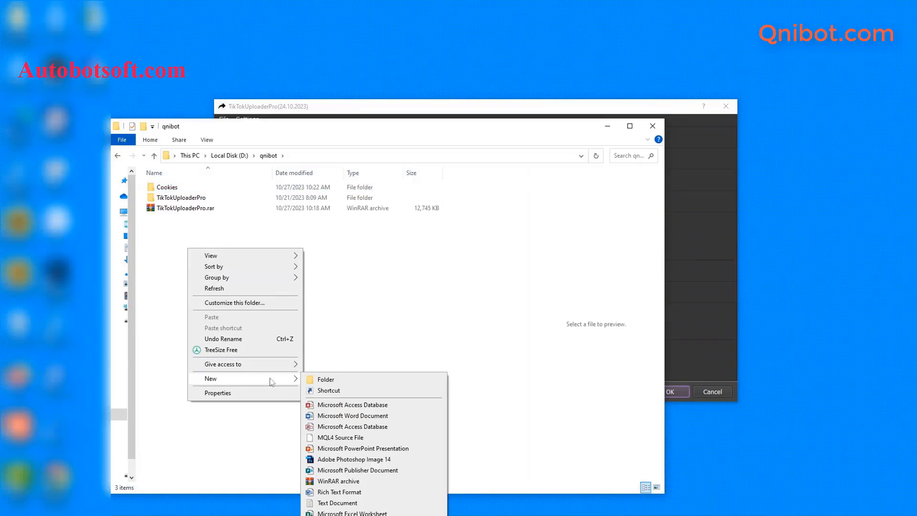
left_click(316, 504)
type("p")
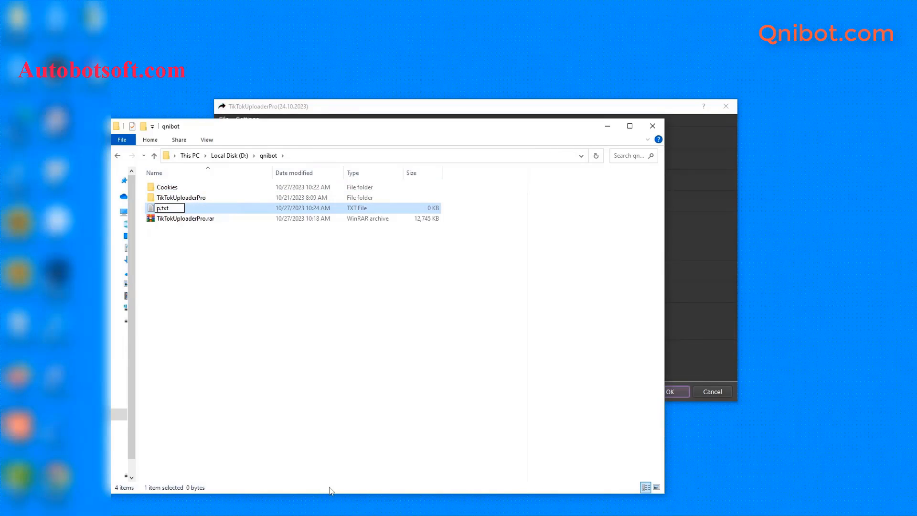
type("roxy")
key("Return")
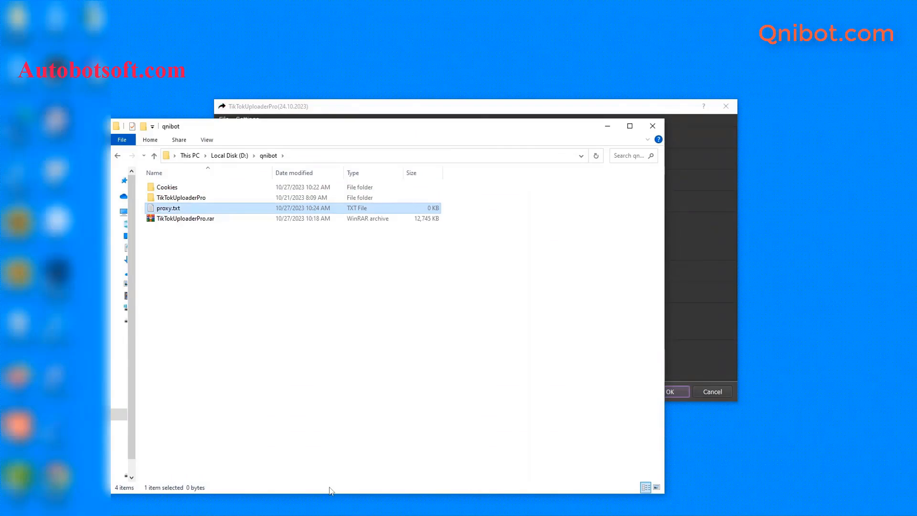
Open proxy.txt in Notepad
double_click(196, 212)
left_click(416, 180)
left_click(501, 275)
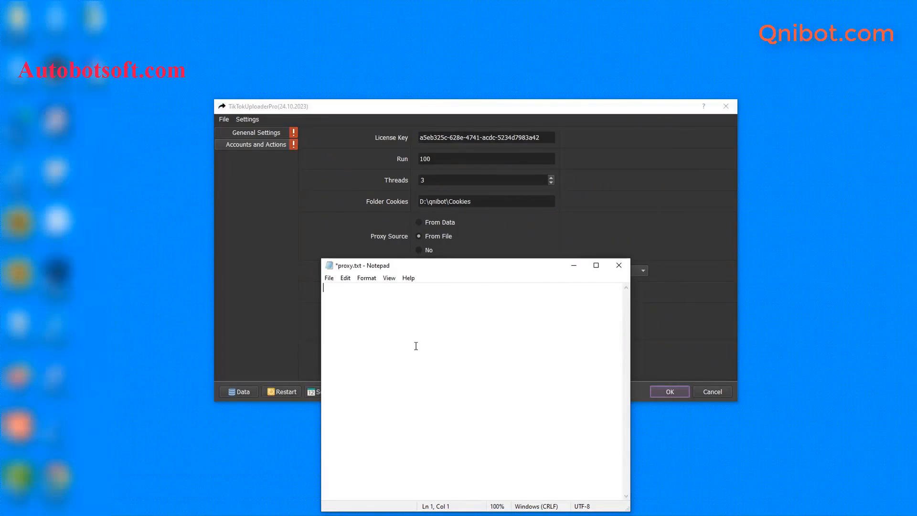
Paste the proxy list and append ':user:pass' to the first proxy line
key("ctrl+v")
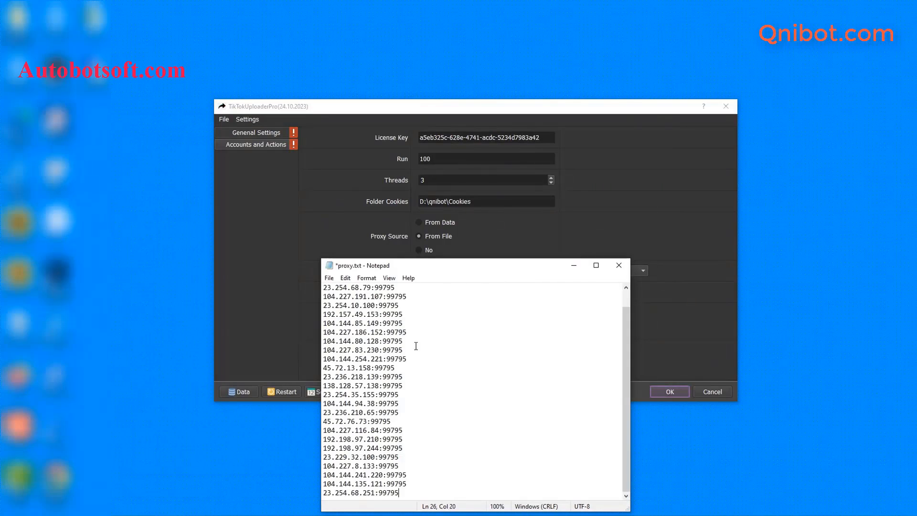
left_click(415, 330)
mouse_move(371, 287)
left_mouse_down()
mouse_move(346, 288)
mouse_move(379, 286)
left_mouse_up()
left_click(404, 286)
type(":uss")
key("BackSpace")
type("er:pass")
Save proxy.txt and return to the TikTokUploaderPro settings
left_click(329, 278)
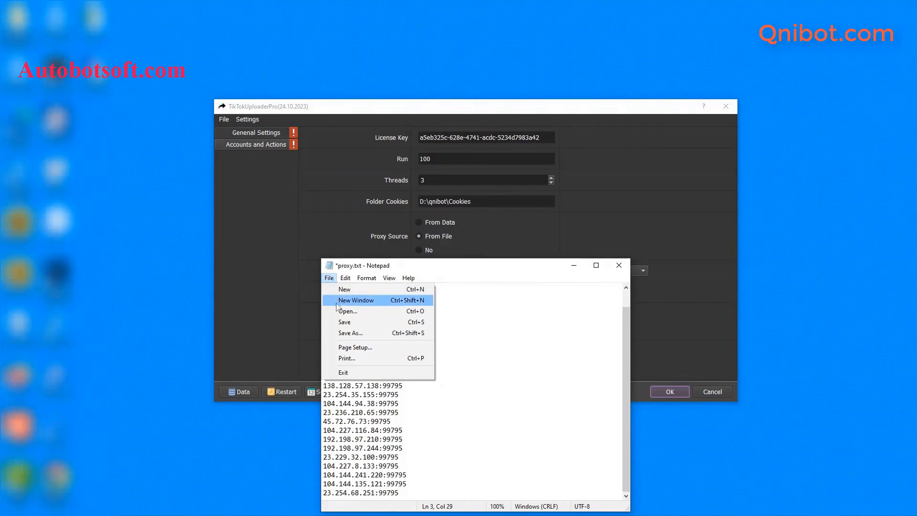
left_click(342, 323)
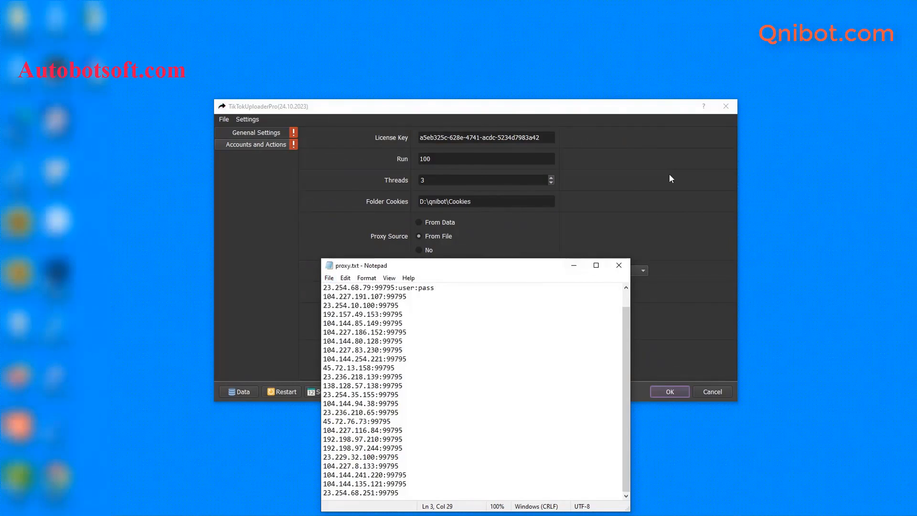
left_click(402, 257)
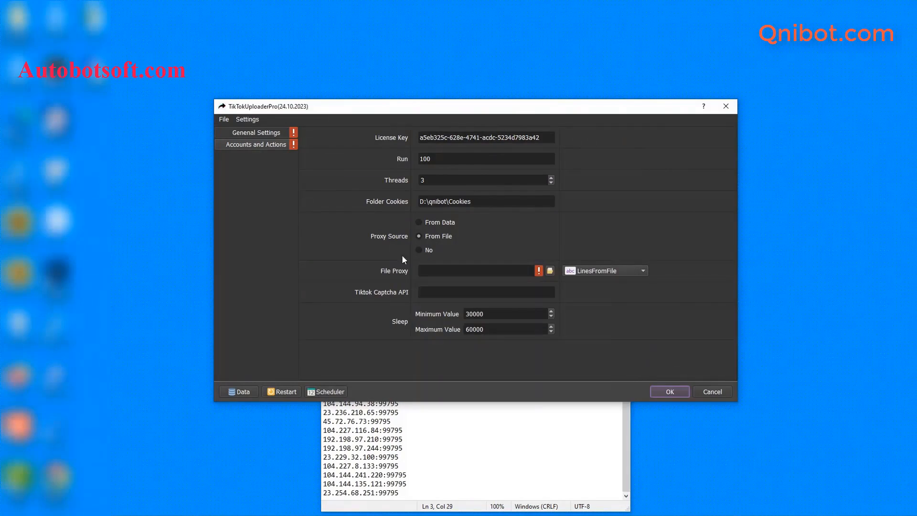
Point the File Proxy setting to D:/qnibot/proxy.txt and glance over the proxy list
left_click(550, 271)
left_click(372, 197)
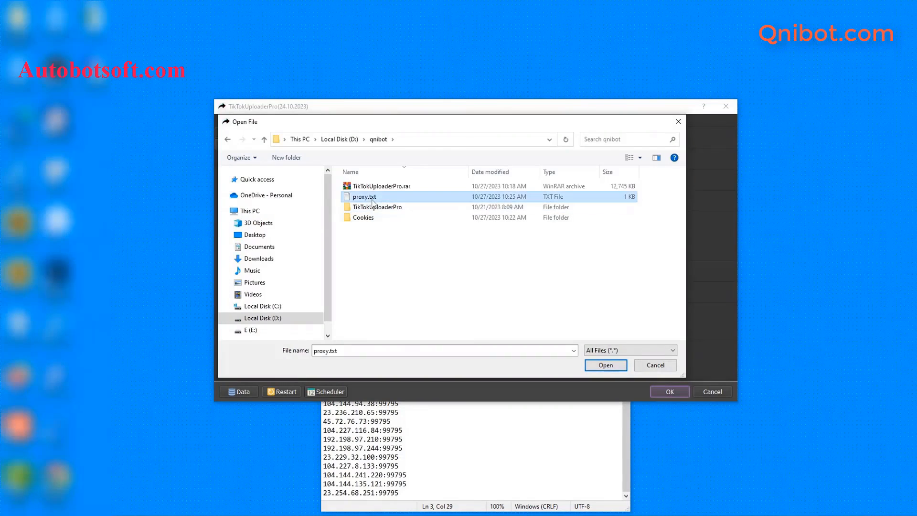
left_click(600, 364)
left_click(391, 439)
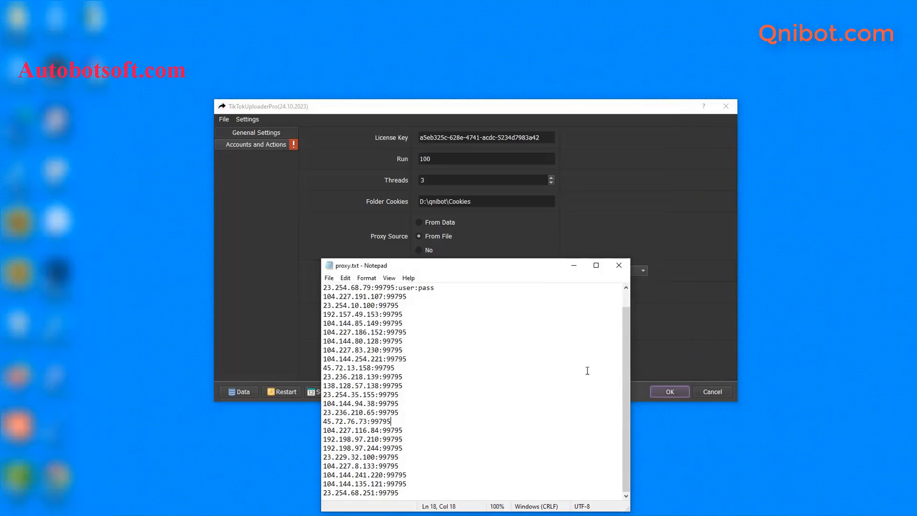
left_click(574, 266)
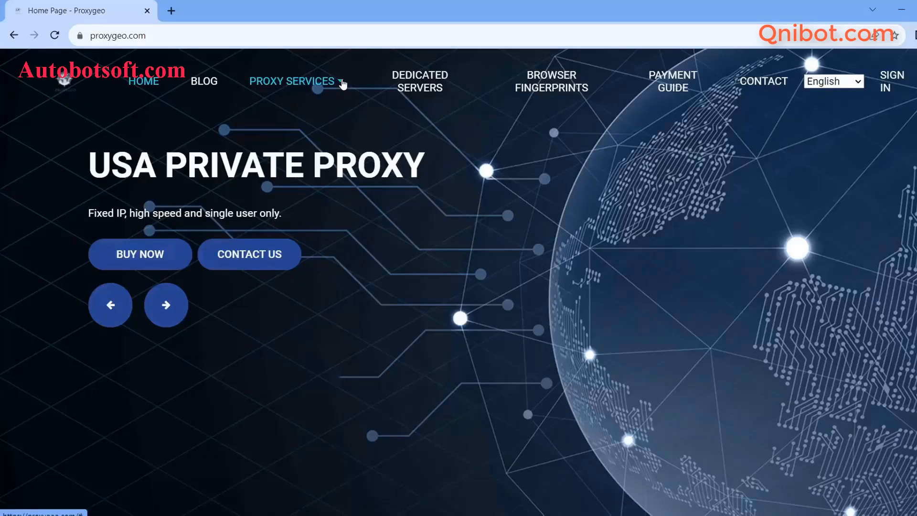
Browse Proxygeo's Proxy Services list, then switch to the Captcha.guru account page
left_click(343, 85)
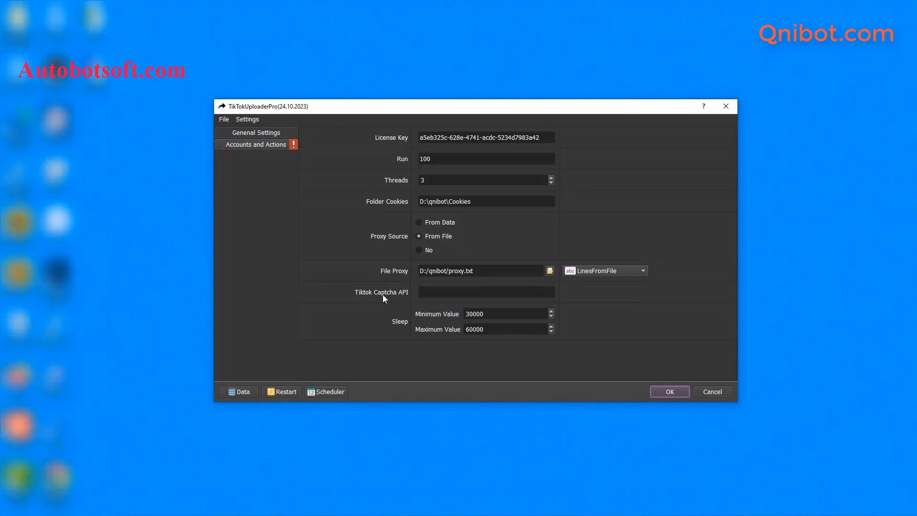
left_click(425, 293)
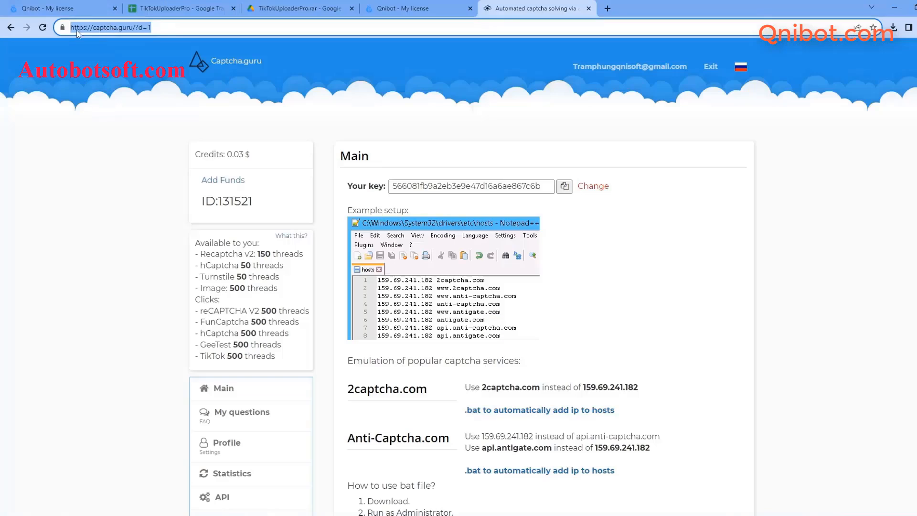
left_click(104, 27)
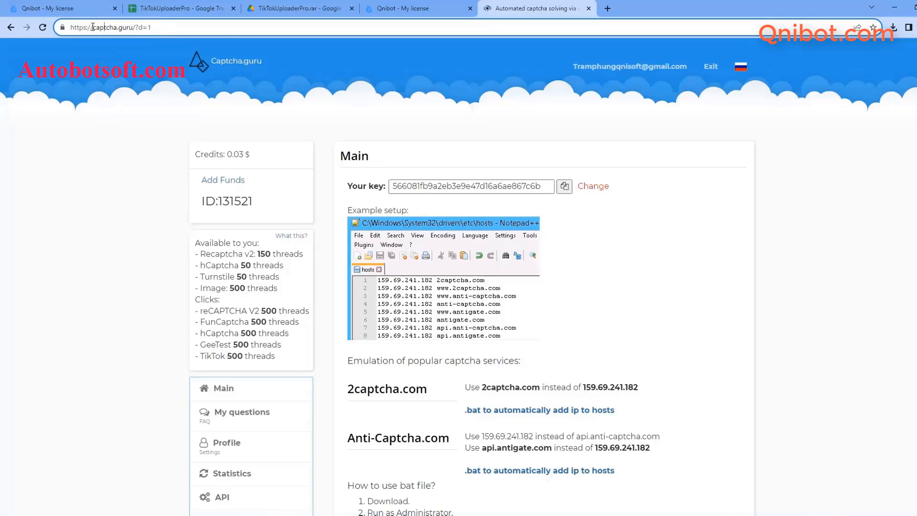
Copy the Captcha.guru account's API key and minimize the browser
left_click_drag(93, 28, 134, 27)
left_click(227, 31)
left_click(565, 188)
left_click(894, 8)
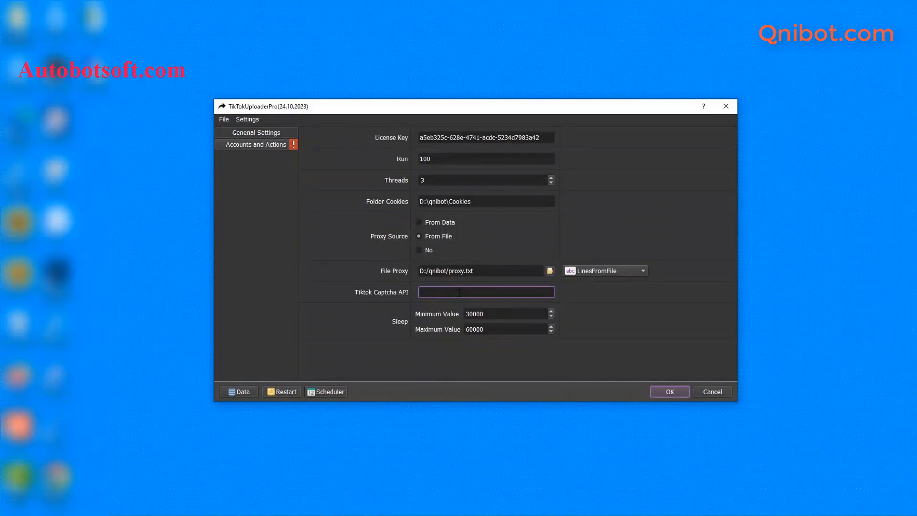
Paste the copied Captcha.guru API key into the Tiktok Captcha API field
key("ctrl+v")
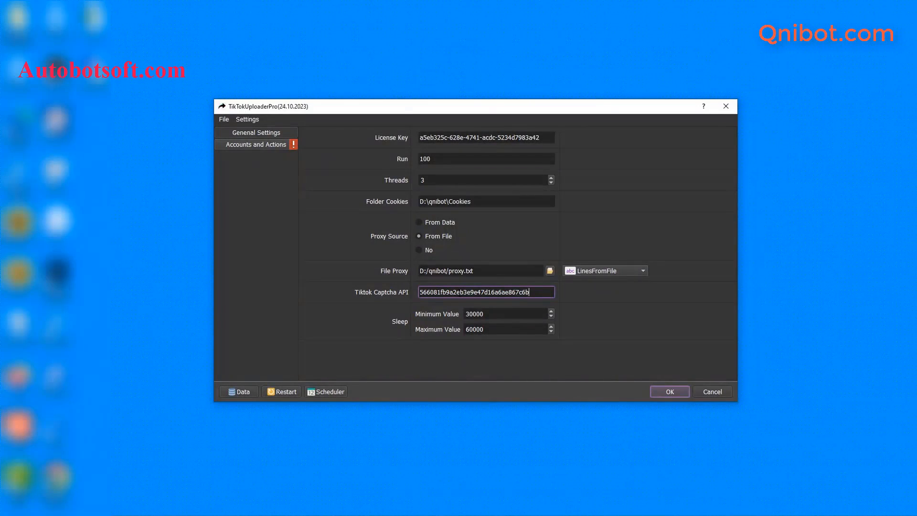
left_click(588, 318)
left_click(508, 313)
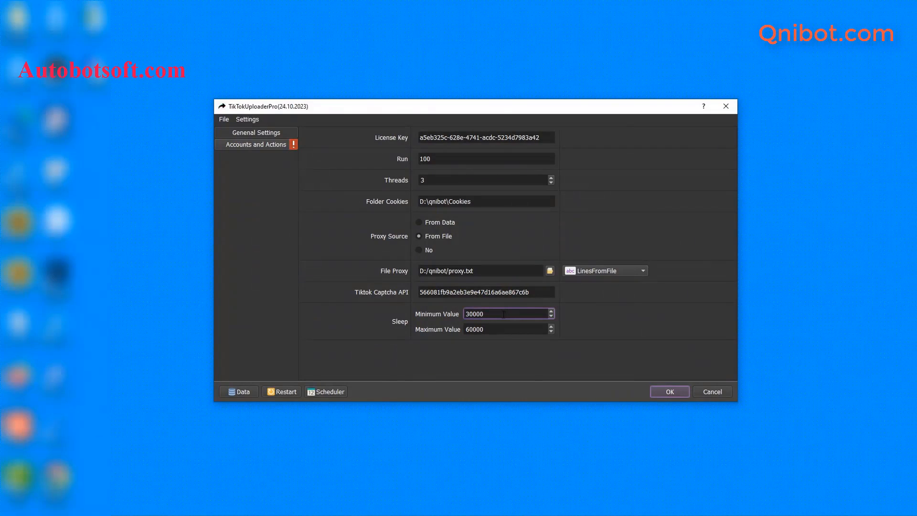
Leave Sleep at 30000–60000 and go to the Accounts and Actions page
left_click_drag(473, 314, 484, 329)
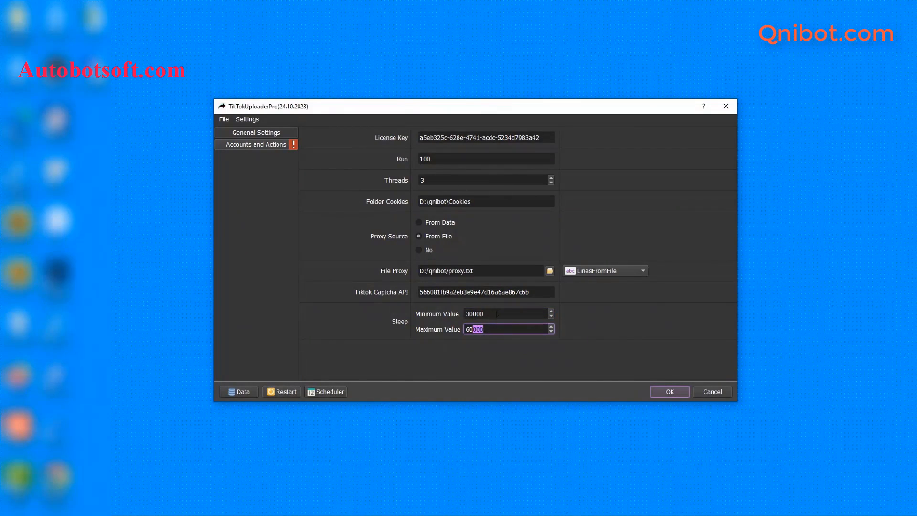
left_click(497, 314)
left_click(492, 333)
left_click(622, 320)
left_click(254, 143)
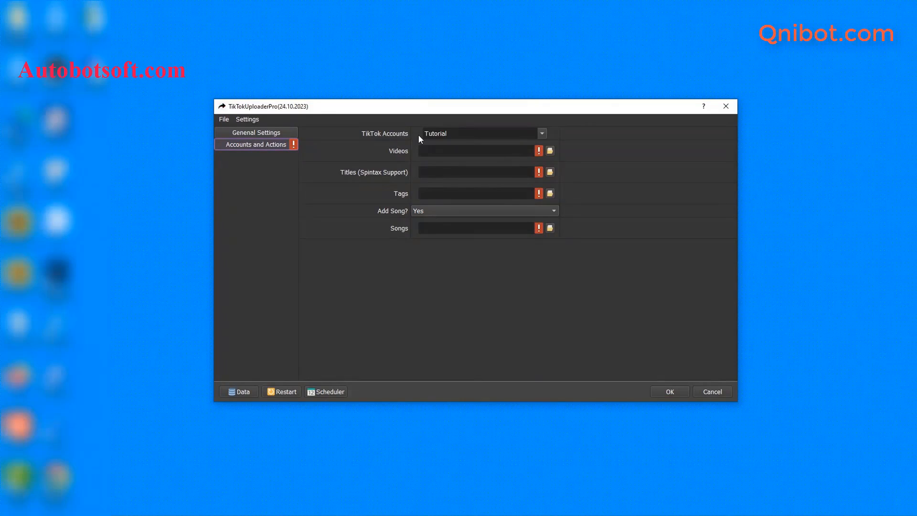
Open the Database Manager's Data table and view the empty Not in groups group
left_click(241, 392)
left_click(251, 191)
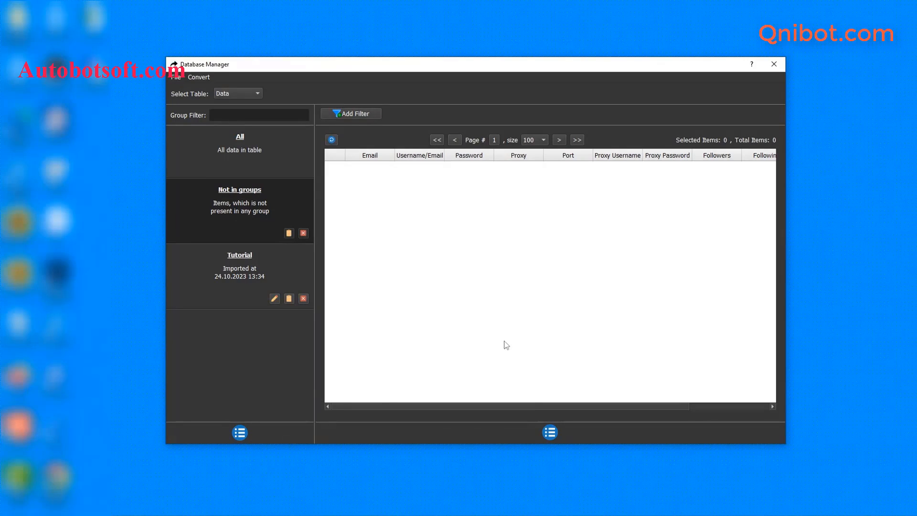
Create a new account group named 'Tutorial 1'
left_click(246, 430)
left_click(257, 436)
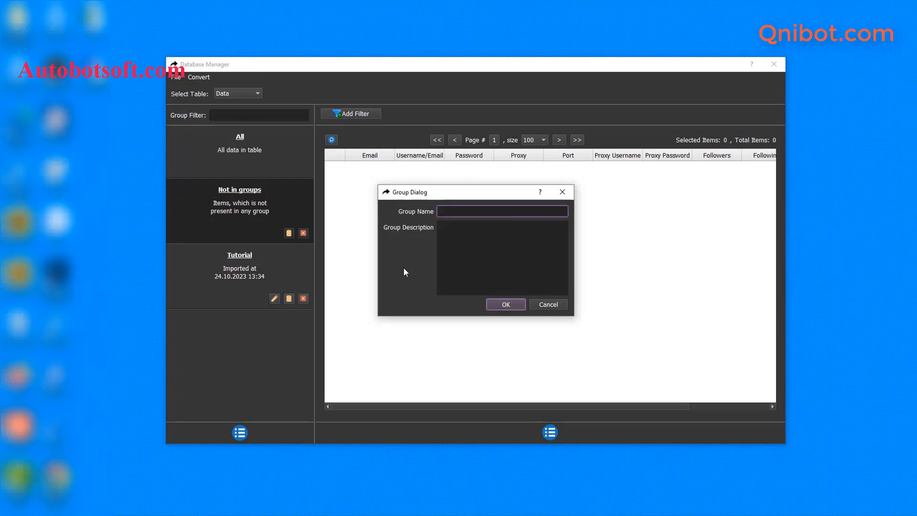
type("Tutorial 1")
left_click(504, 306)
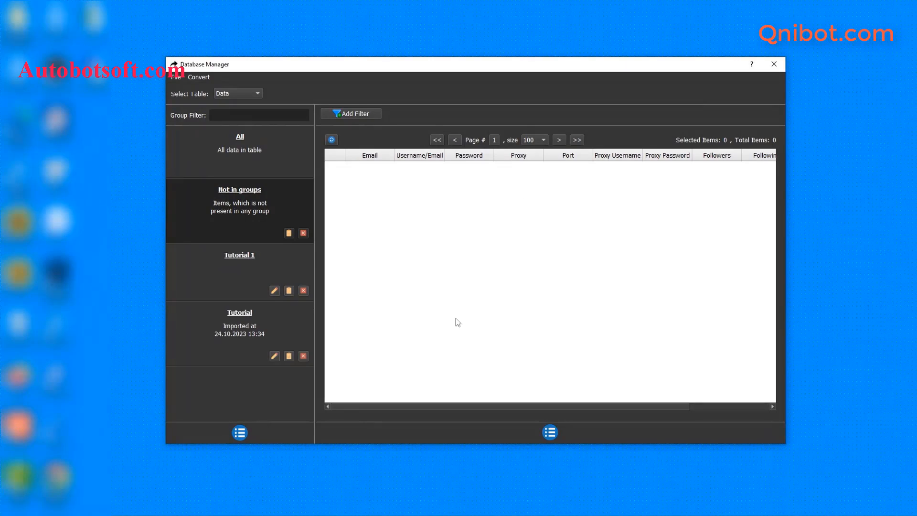
Select Tutorial 1 and open the Add Item form for a new account
left_click(237, 264)
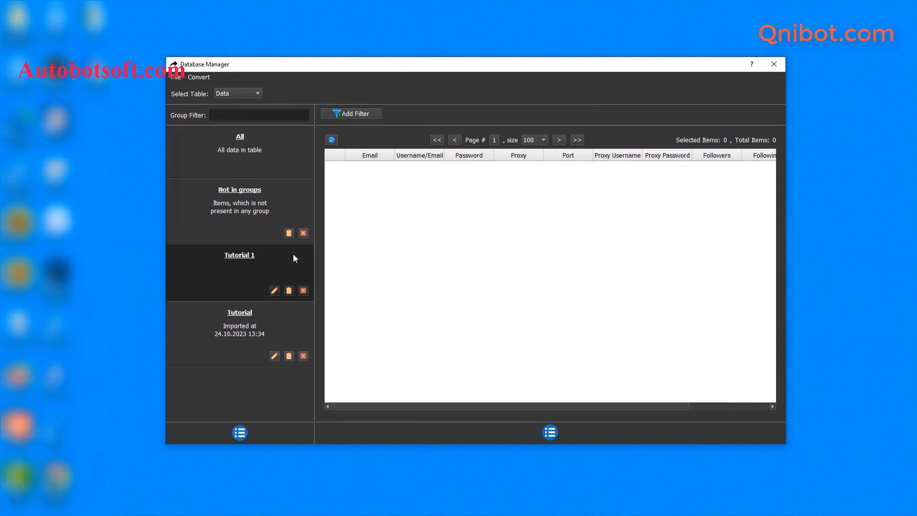
left_click(550, 431)
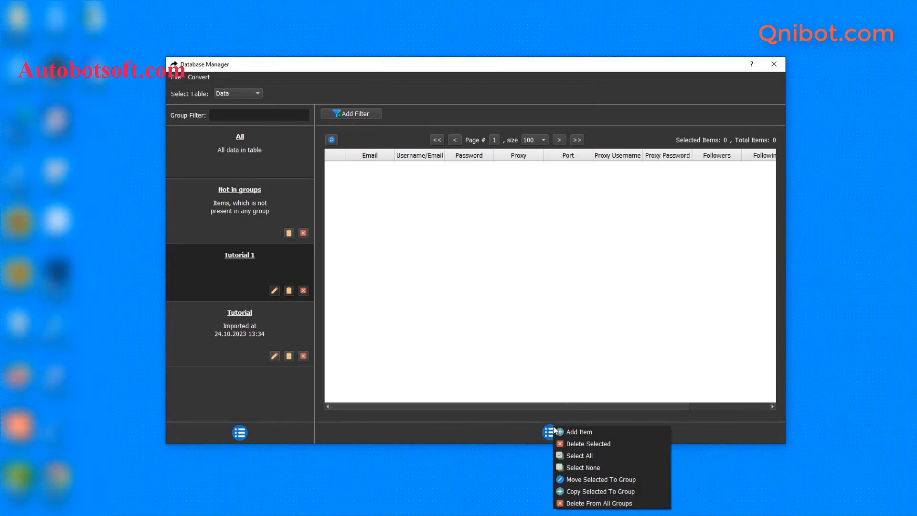
left_click(573, 431)
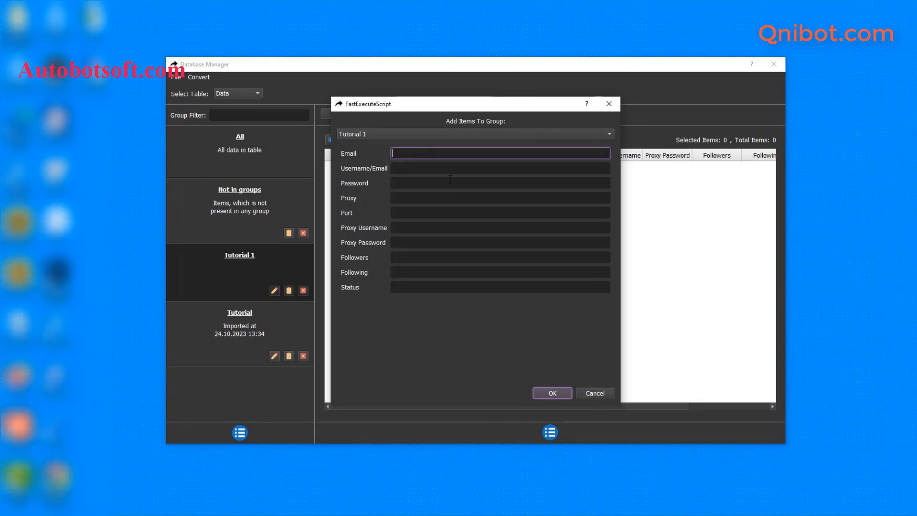
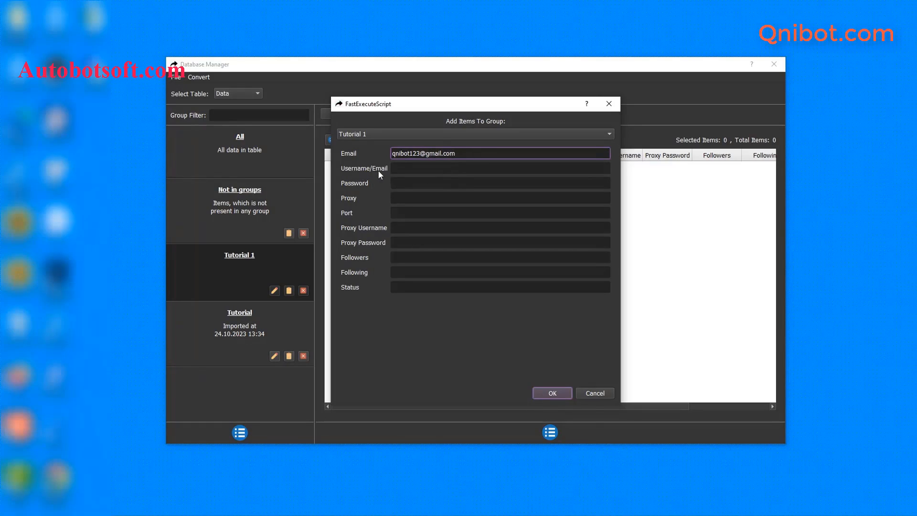
Add an account to Tutorial 1 with its e-mail, matching username and password
left_click(407, 168)
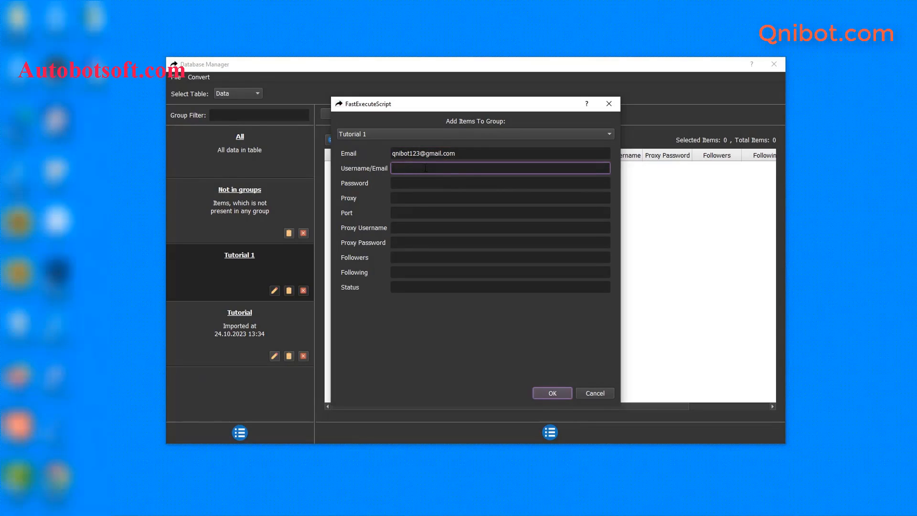
key("ctrl+v")
left_click(403, 182)
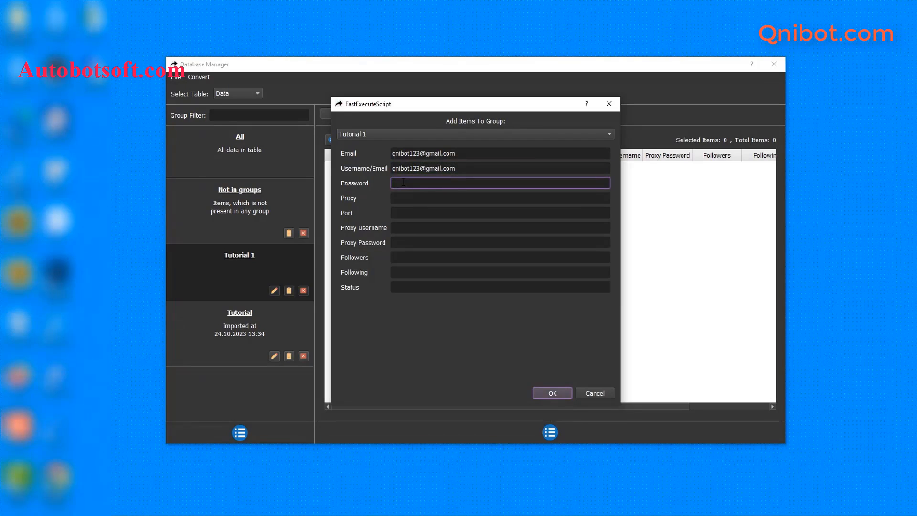
type("tiktokqni01")
left_click(553, 395)
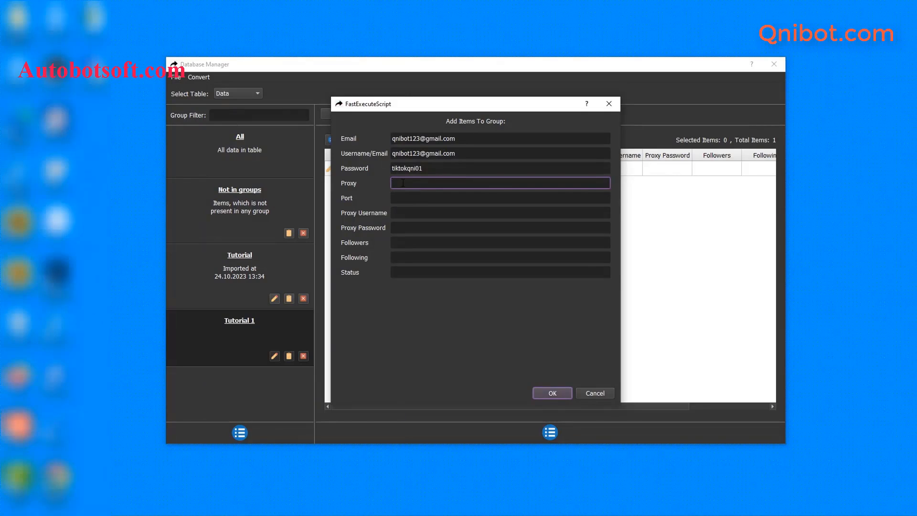
Save an account with proxy 192.198.97.232, port 99793 and the proxy username and password
type("192.198.97.232")
left_click(401, 198)
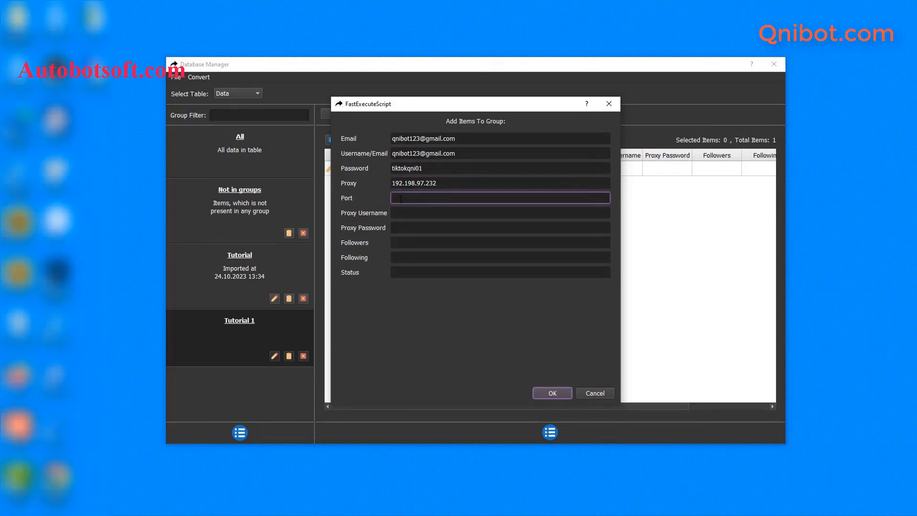
type("99793")
left_click(401, 214)
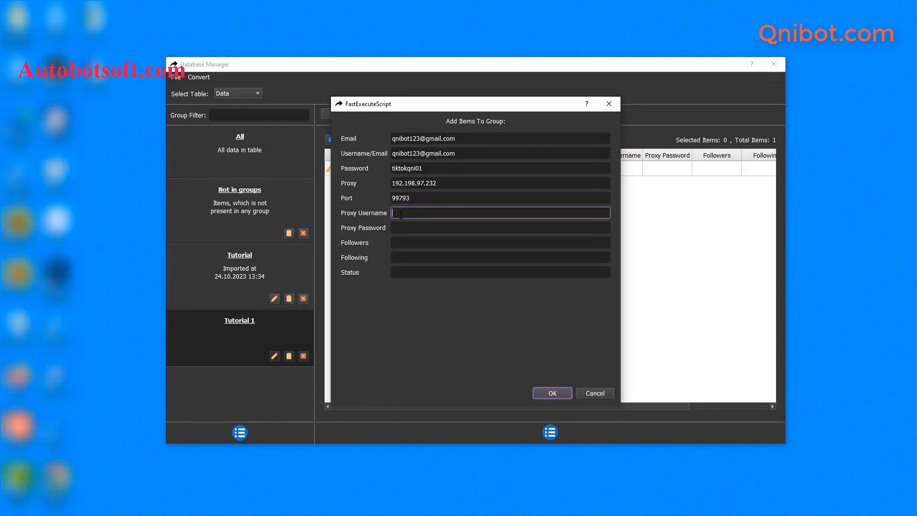
type("user123")
left_click(417, 228)
type("pass12")
type("3")
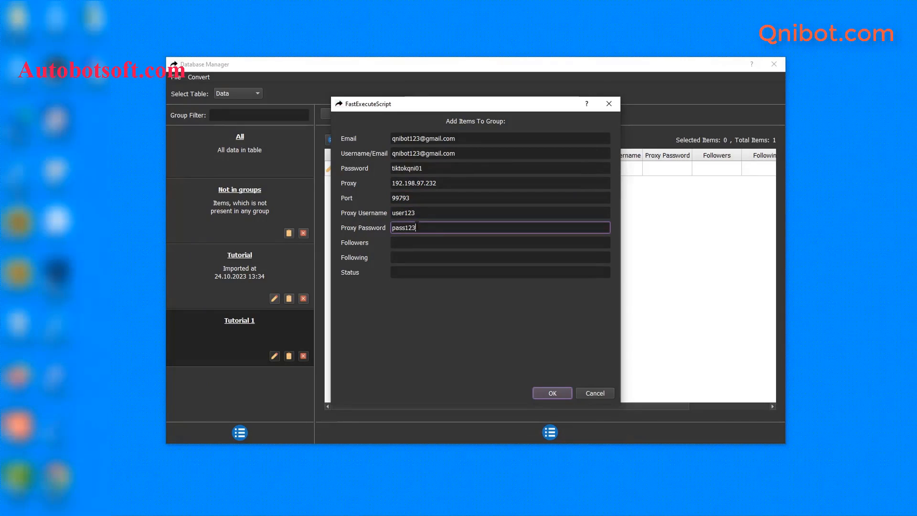
left_click(552, 394)
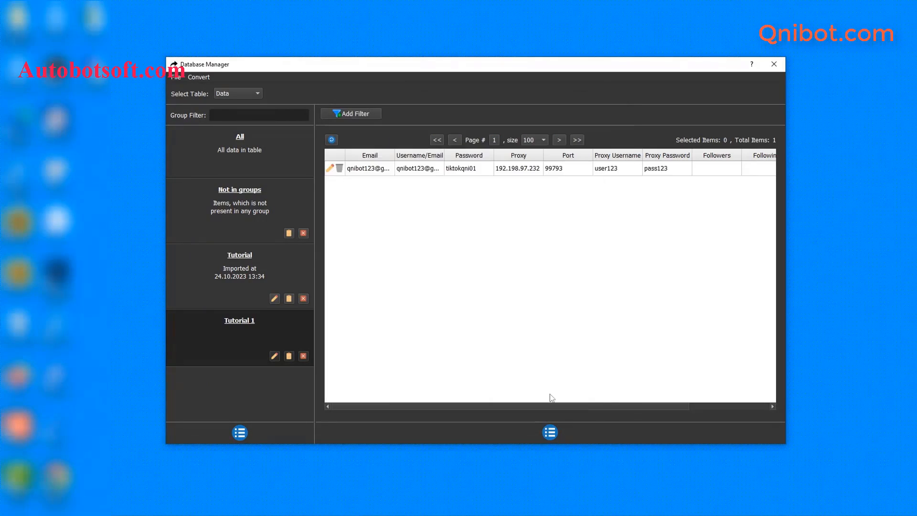
Cancel a further Add Item form and bring the qnibot folder window forward
left_click(550, 433)
left_click(569, 433)
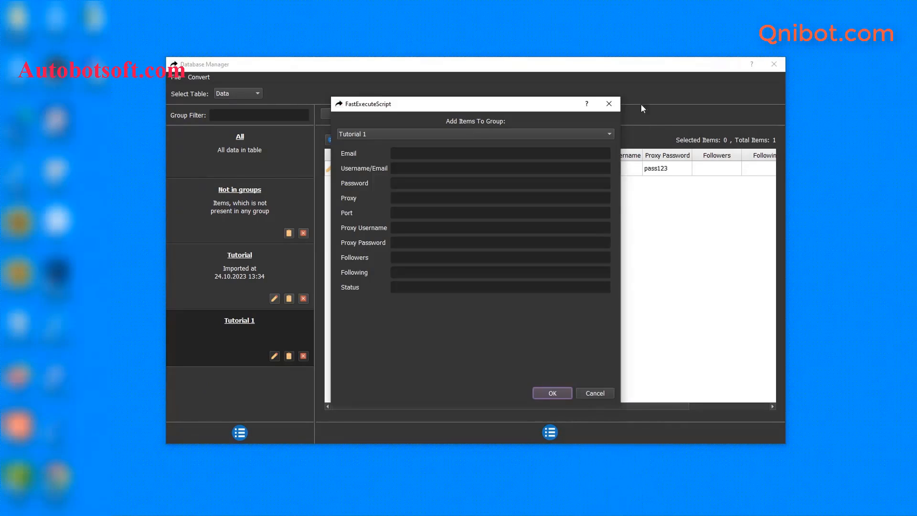
left_click(610, 104)
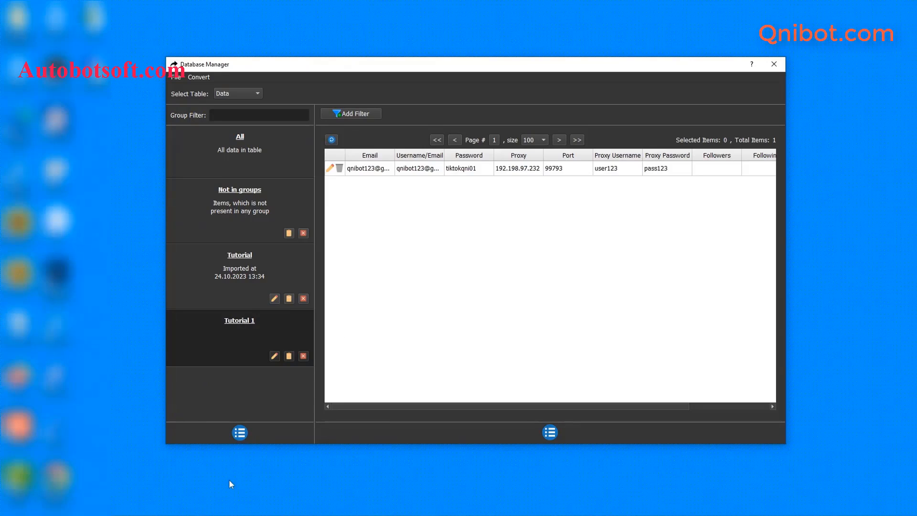
left_click(180, 498)
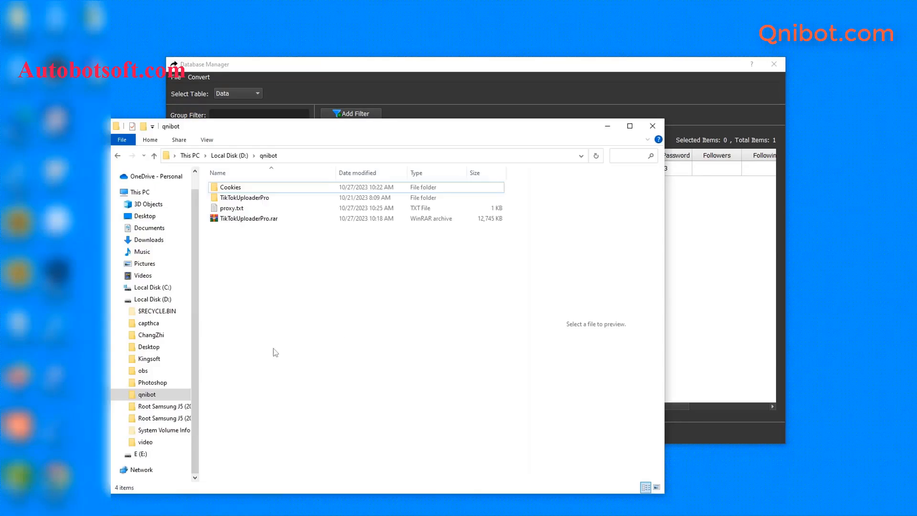
Create accounts-tiktok.txt in D:\qnibot and open it in Notepad
right_click(240, 249)
mouse_move(263, 375)
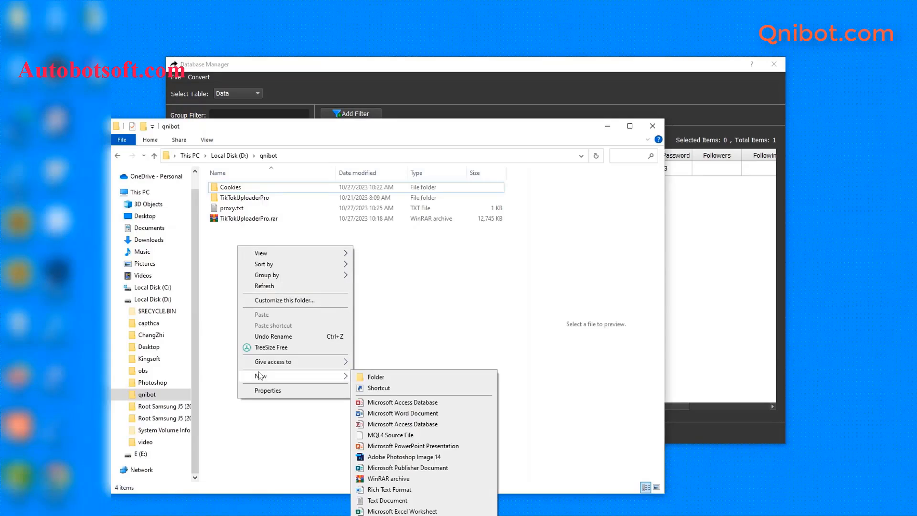
left_click(366, 499)
type("accounts")
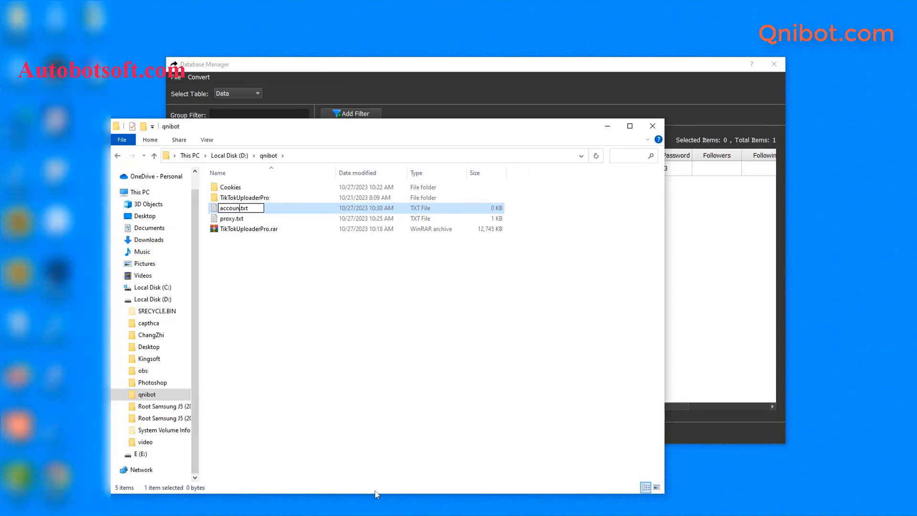
type("-tiktok")
key("Return")
double_click(293, 208)
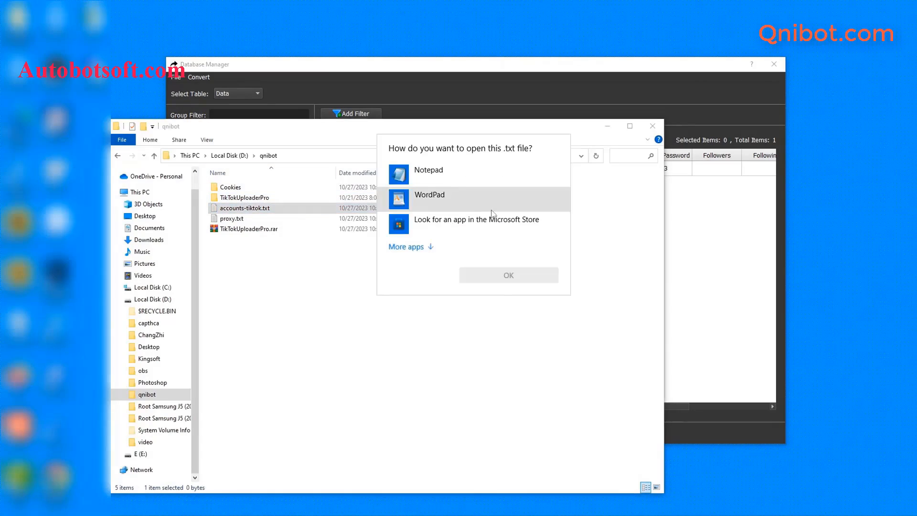
left_click(430, 173)
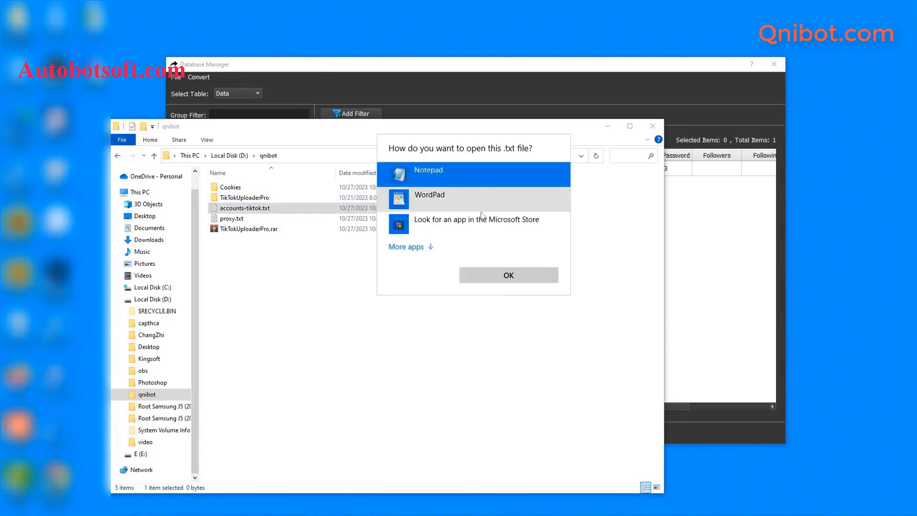
left_click(497, 275)
left_click(607, 126)
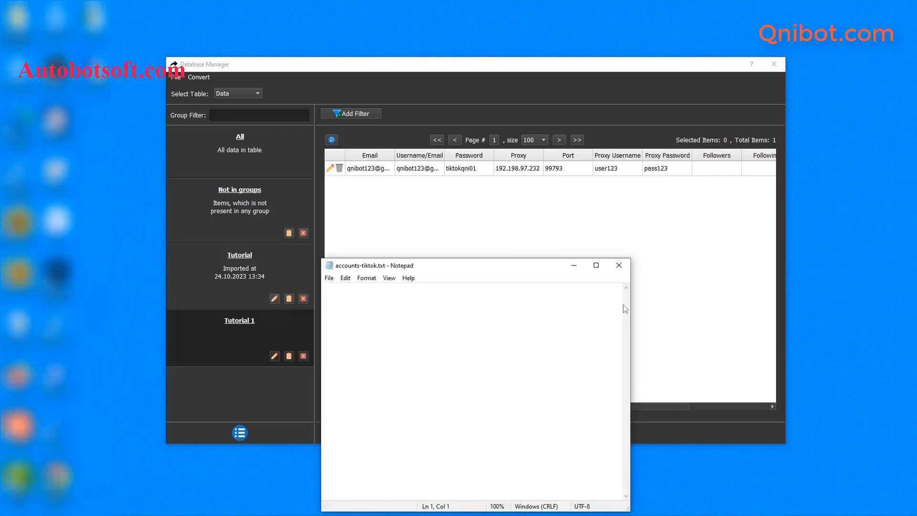
Enlarge Notepad and type the first account line: e-mail, username and password, comma-separated
left_click_drag(631, 301, 744, 301)
left_click_drag(623, 266, 627, 215)
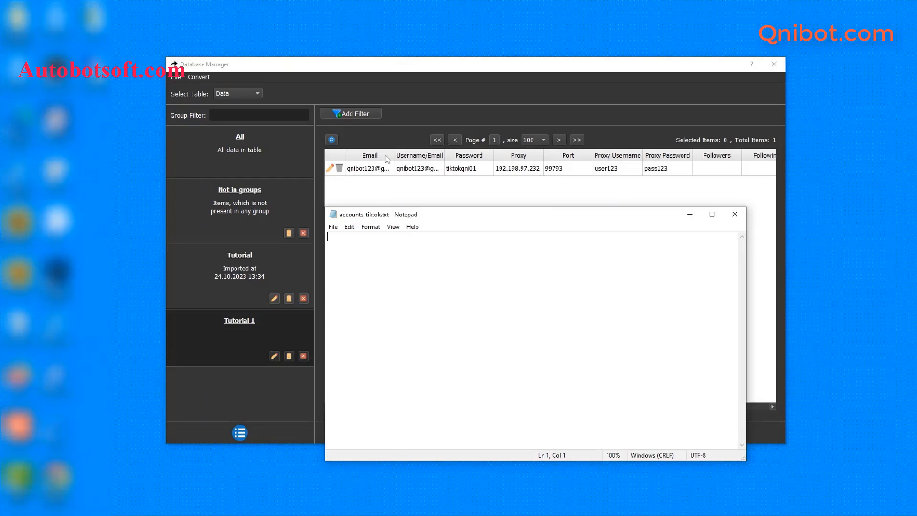
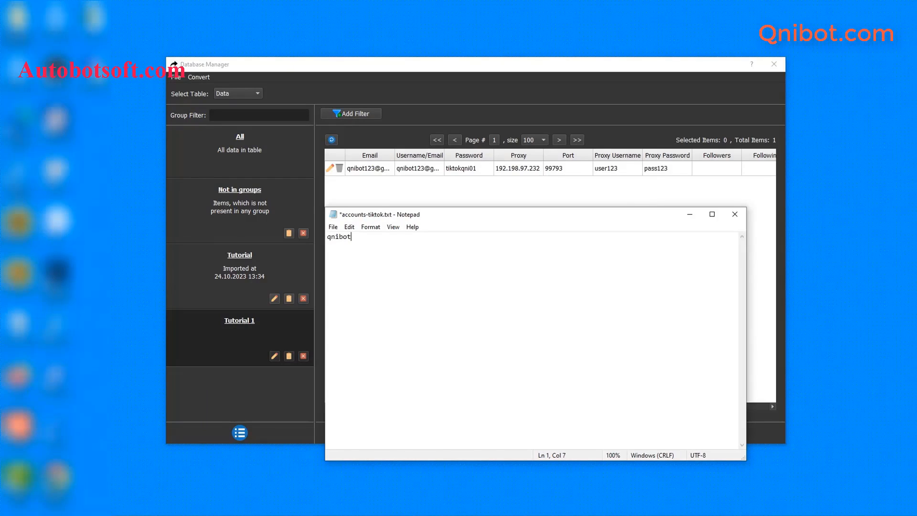
key("ctrl+v")
type(",")
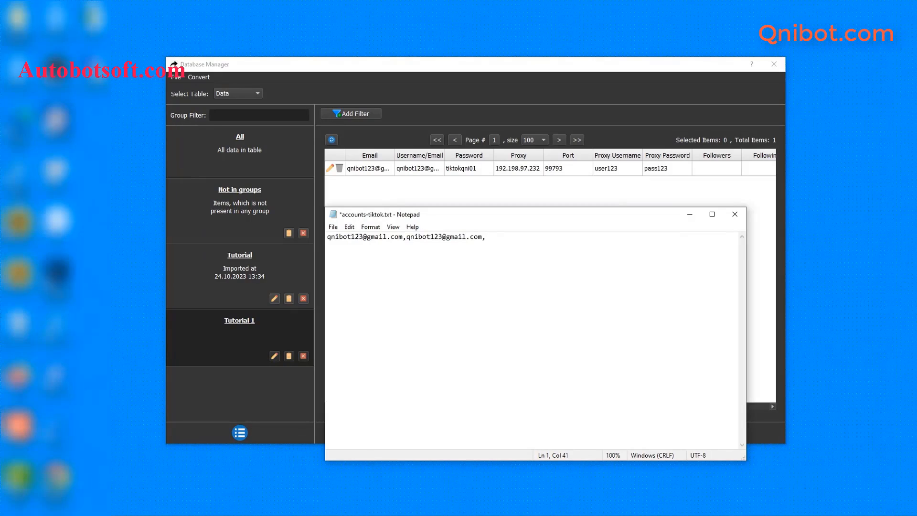
type("tiktokqni123")
Add a second line with the account's e-mail, username and the copied password
key("Return")
key("ctrl+v")
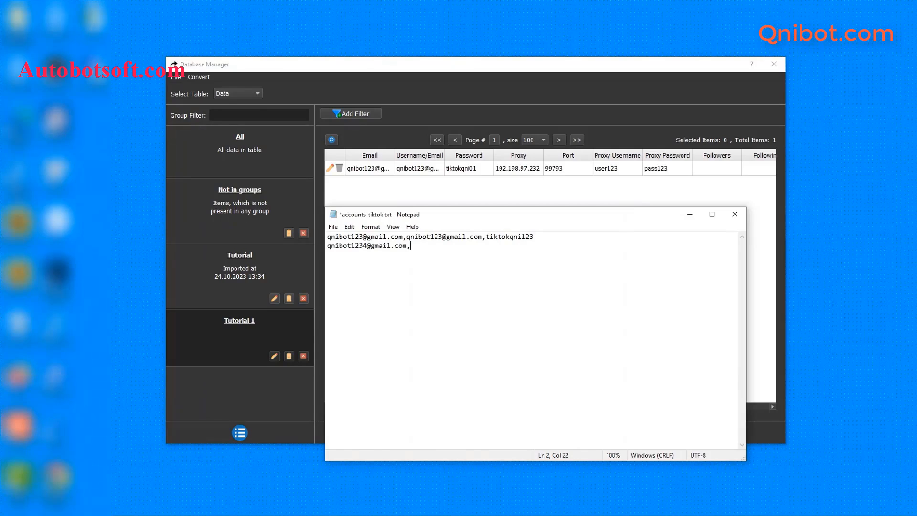
type(",")
key("ctrl+v")
type(",")
left_click_drag(486, 236, 536, 235)
key("ctrl+c")
left_click(527, 248)
key("ctrl+v")
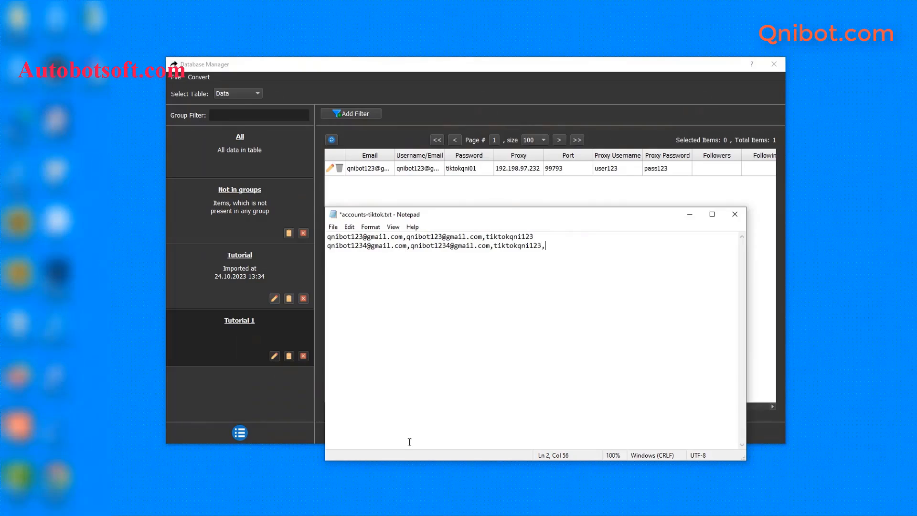
Append proxy 192.198.97.232, port 99793 and proxy credentials to line 2, then save
key("ctrl+v")
type(",99793,user1234")
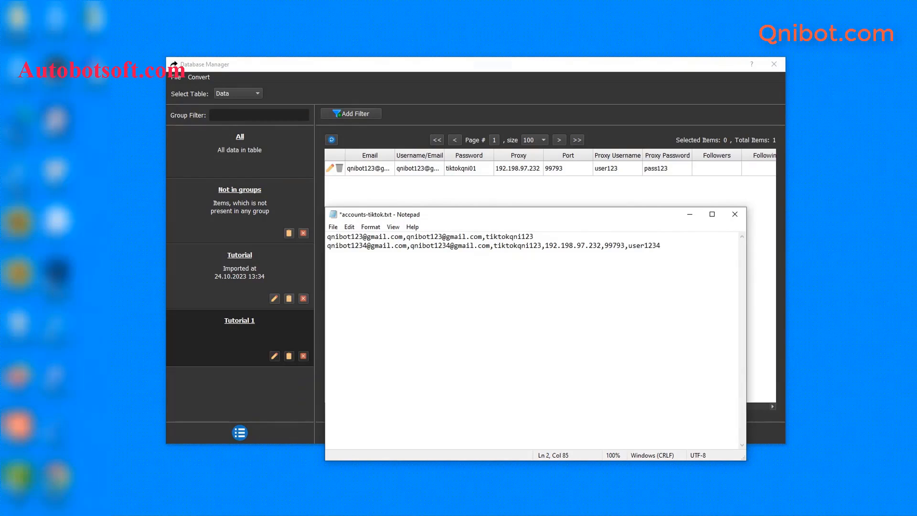
type(",pass123")
key("Return")
key("Return")
key("BackSpace")
key("BackSpace")
key("BackSpace")
left_click(335, 227)
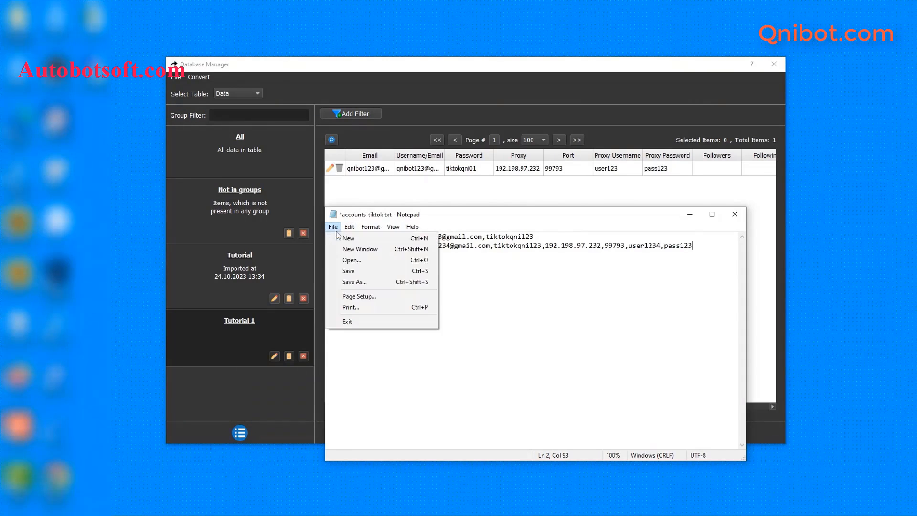
left_click(354, 273)
left_click(632, 193)
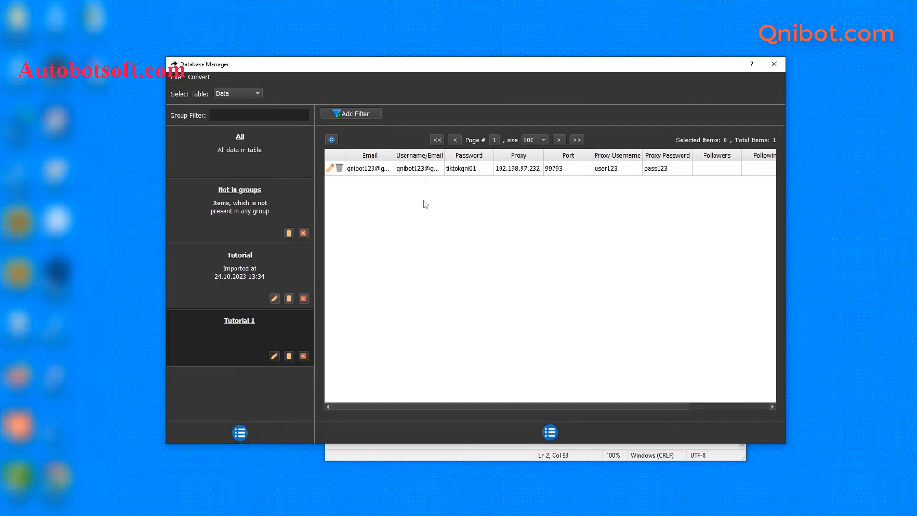
Import the accounts from accounts-tiktok.txt as a CSV group and close Notepad
left_click(199, 77)
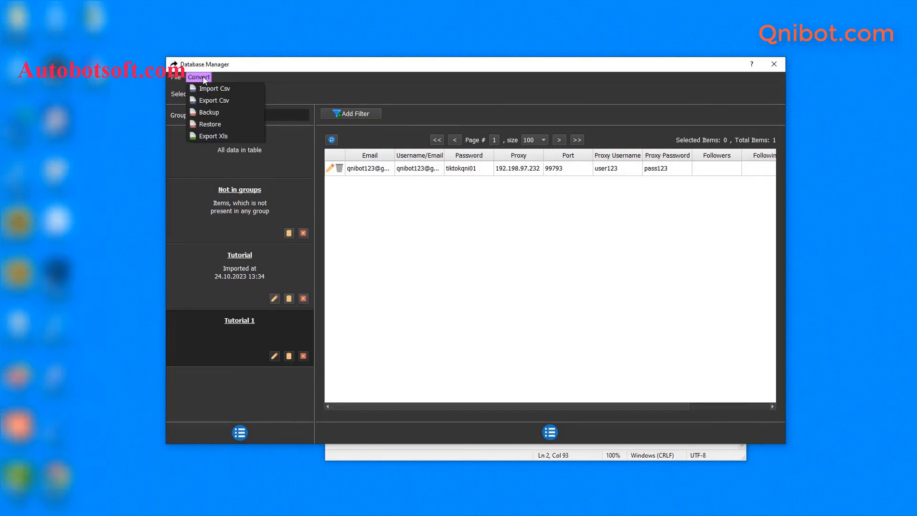
left_click(215, 89)
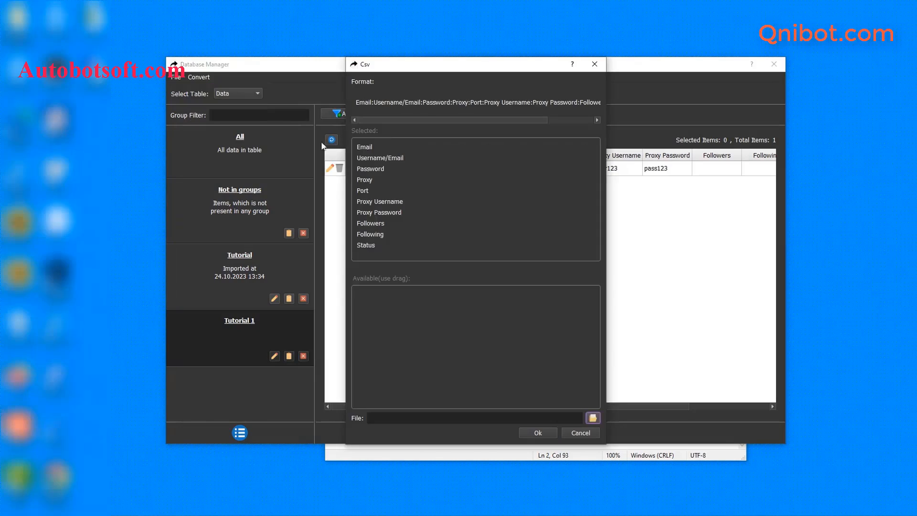
left_click(592, 418)
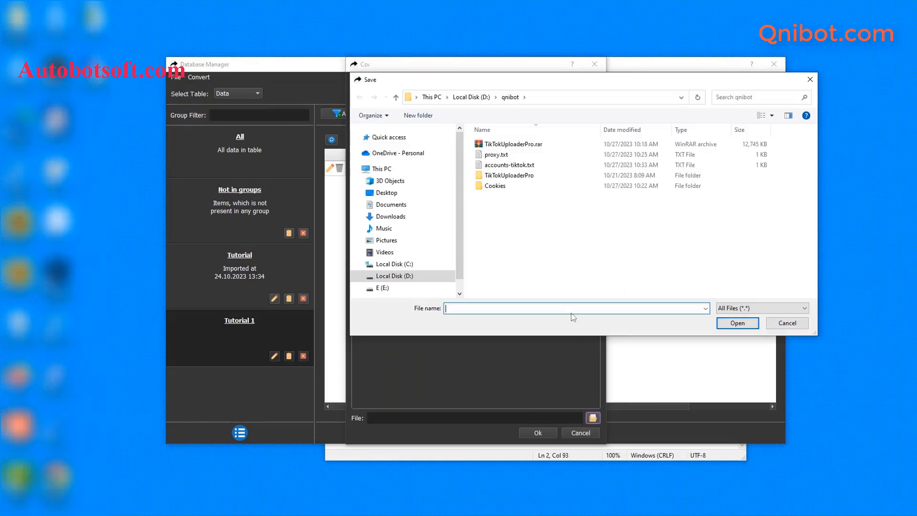
left_click(513, 168)
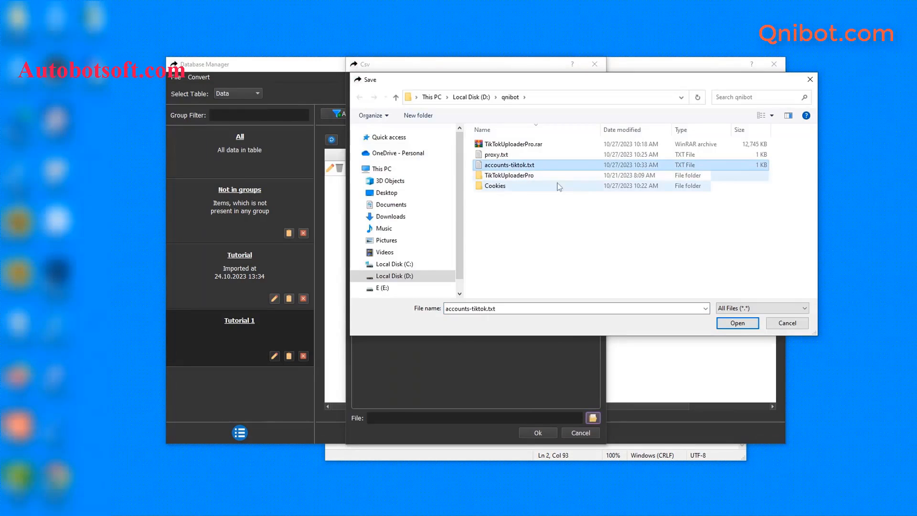
left_click(738, 323)
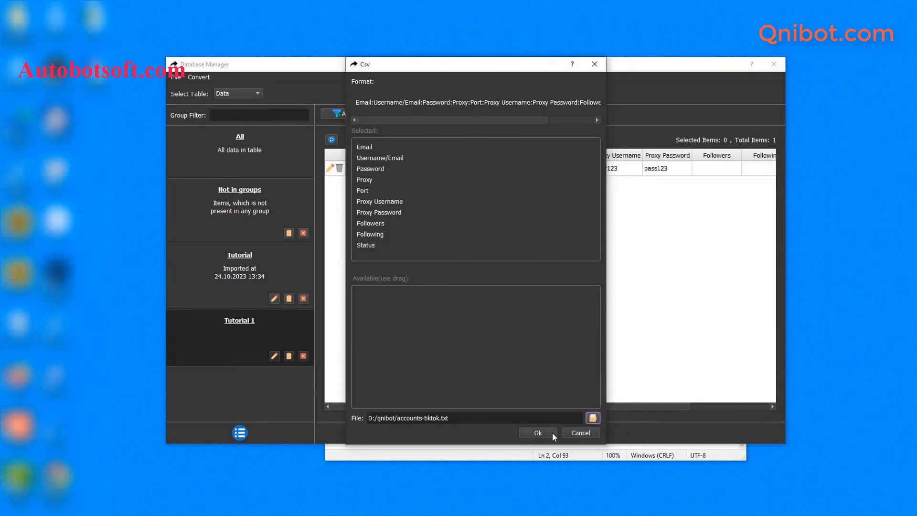
left_click(537, 432)
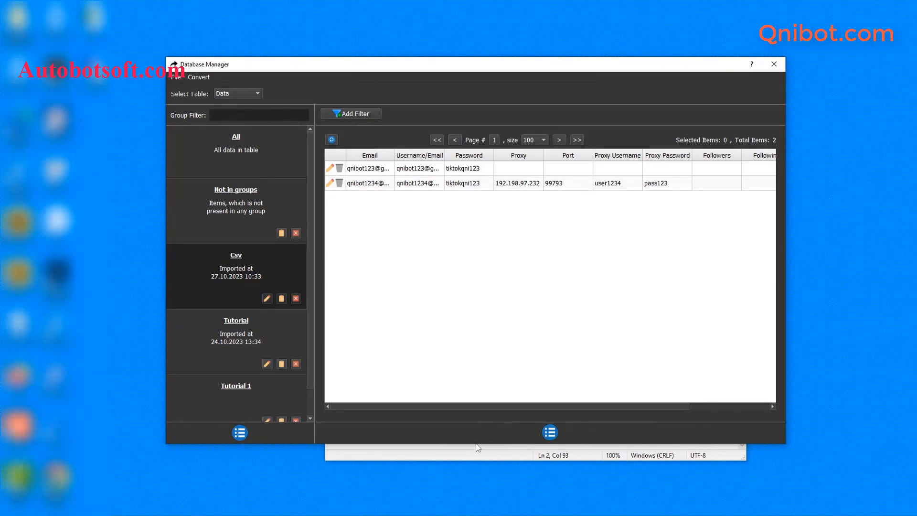
left_click(526, 456)
left_click(733, 218)
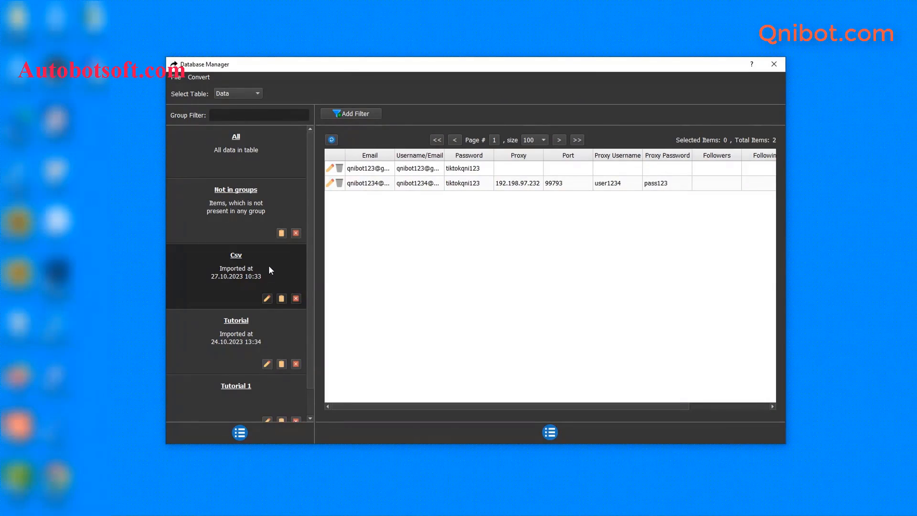
Rename the imported Csv account group to Tutorial 2
left_click(267, 298)
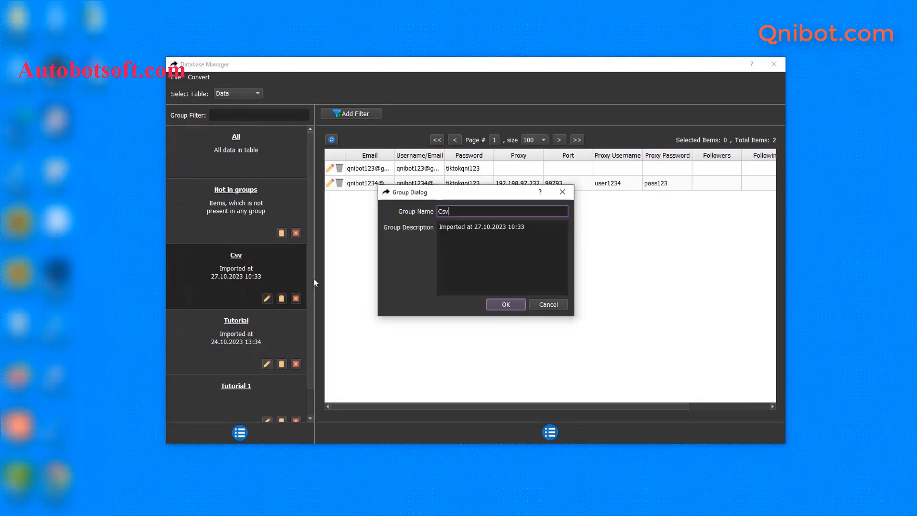
double_click(445, 210)
key("BackSpace")
type("Tutorial 2")
left_click(517, 310)
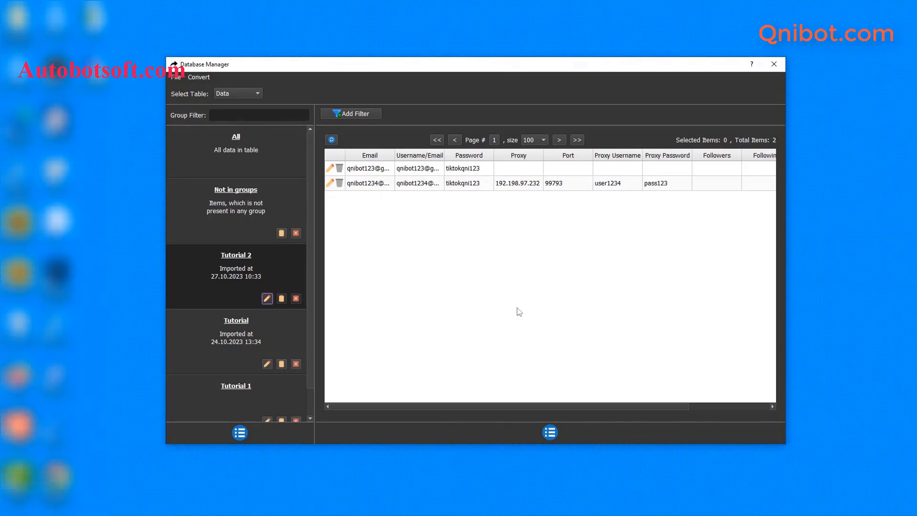
Close the Database Manager and set TikTok Accounts to only the Tutorial 2 group
left_click(779, 65)
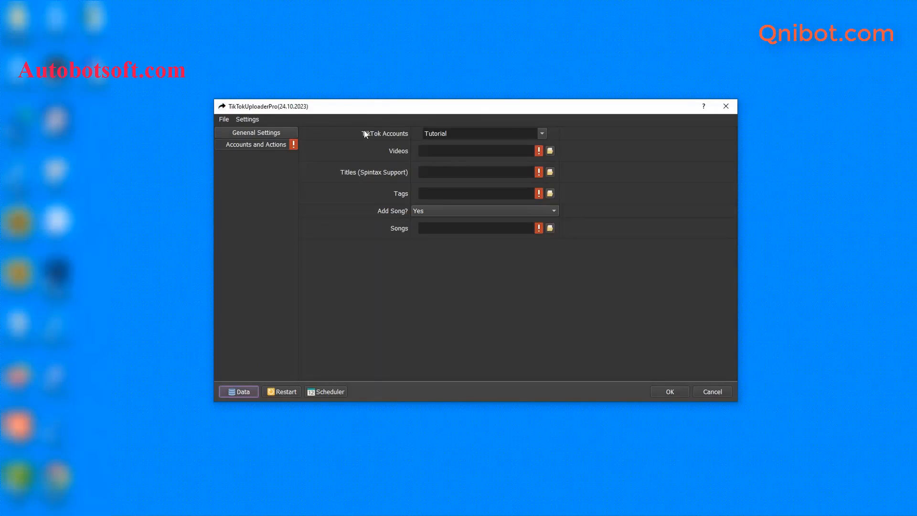
left_click(540, 135)
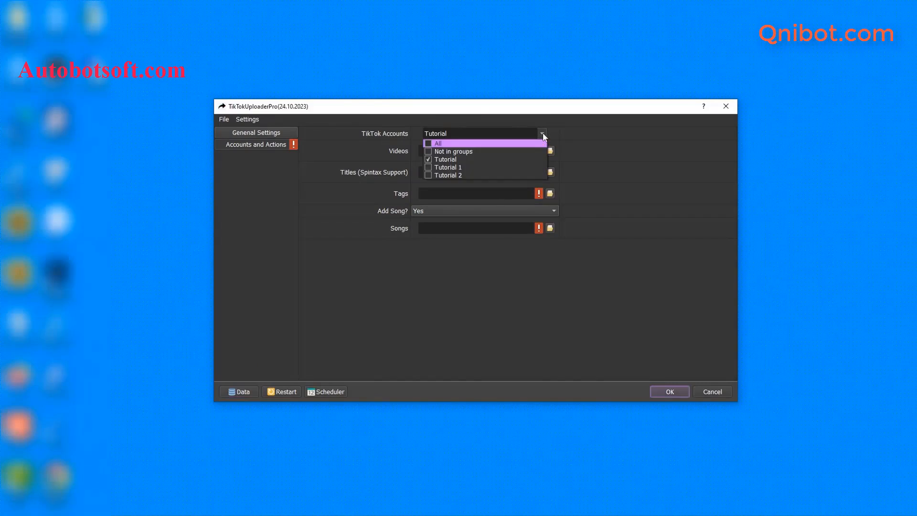
left_click(428, 159)
left_click(428, 175)
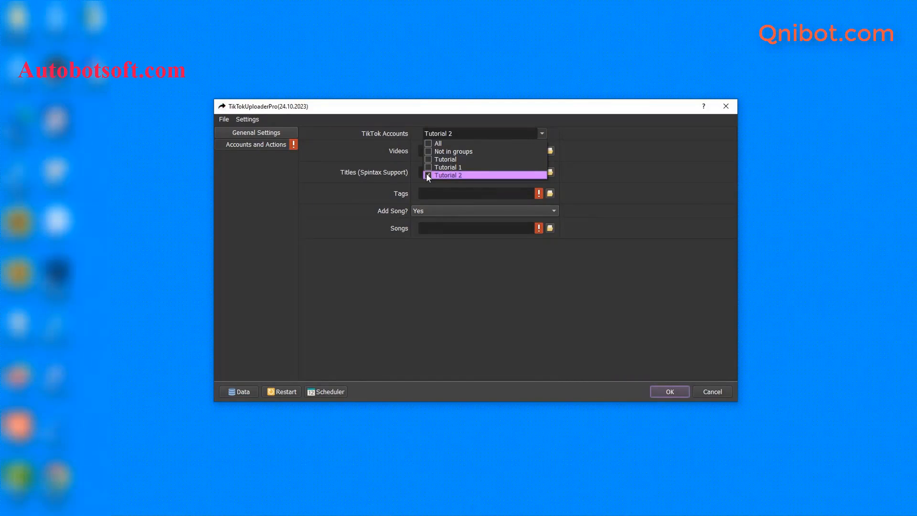
left_click(428, 161)
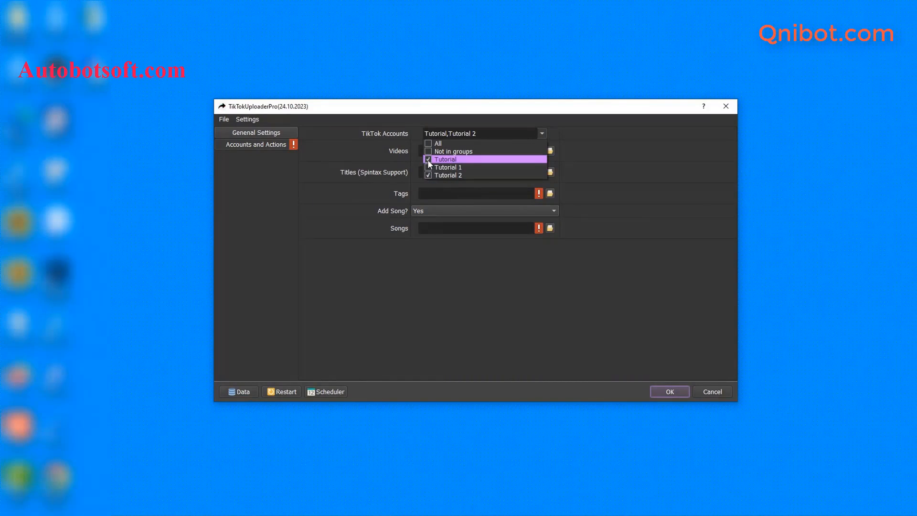
left_click(430, 144)
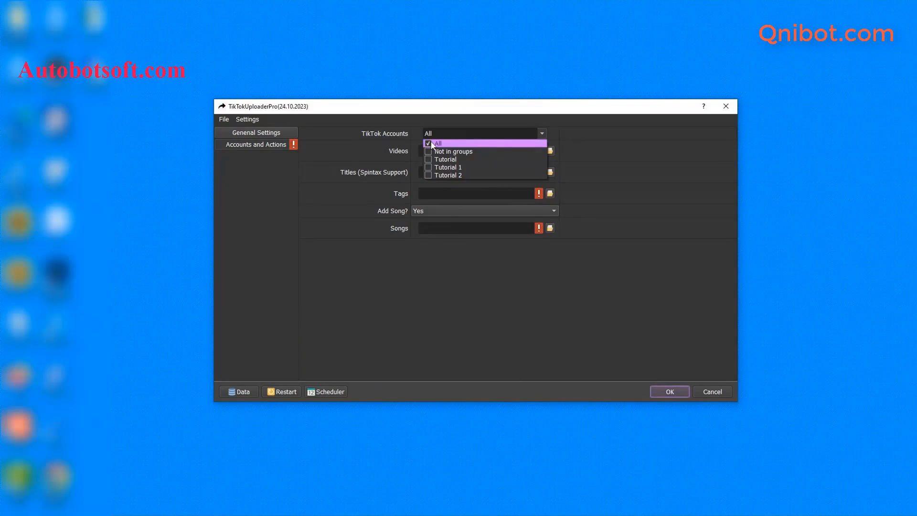
left_click(429, 176)
left_click(616, 171)
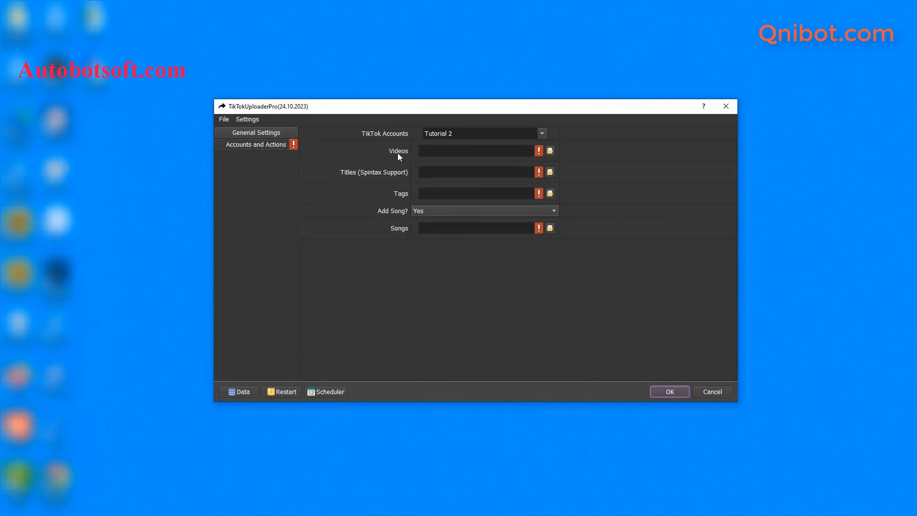
left_click(216, 512)
Create a folder named video in qnibot and open it to show 1.mp4–6.mp4
left_click(167, 473)
right_click(249, 257)
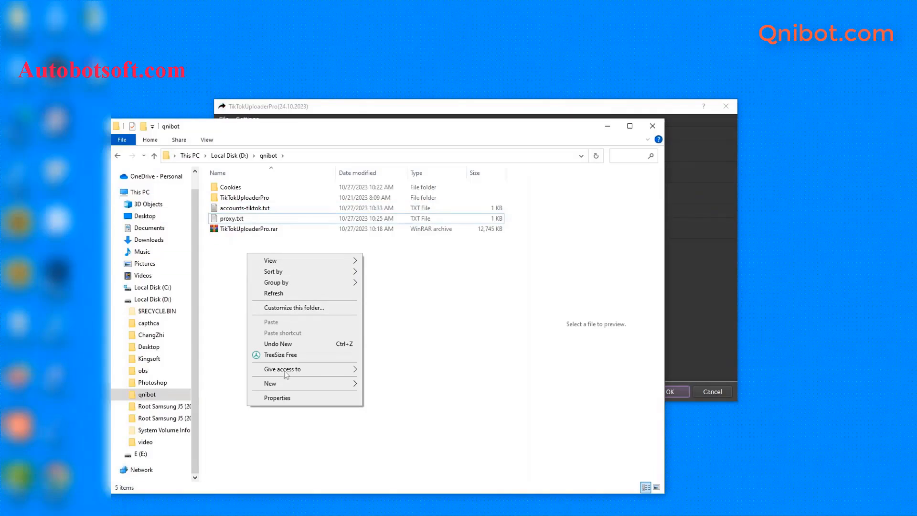
mouse_move(323, 385)
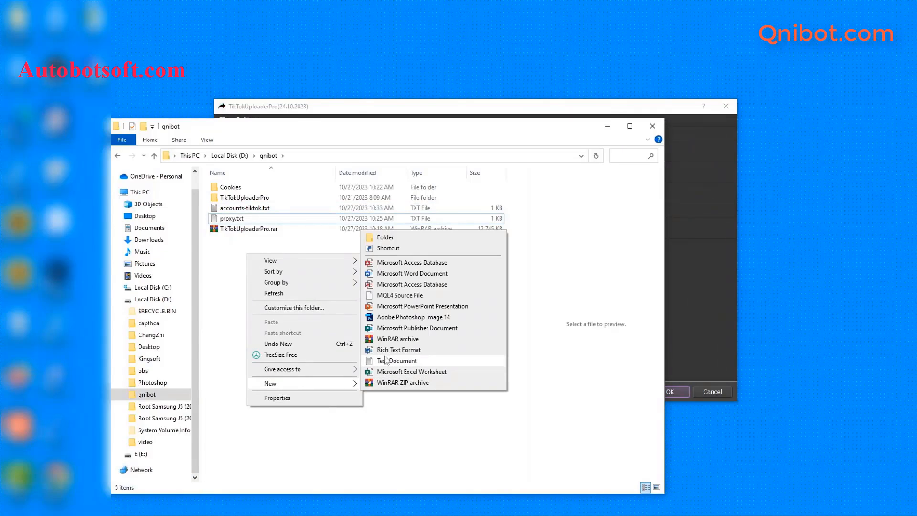
left_click(401, 237)
type("video")
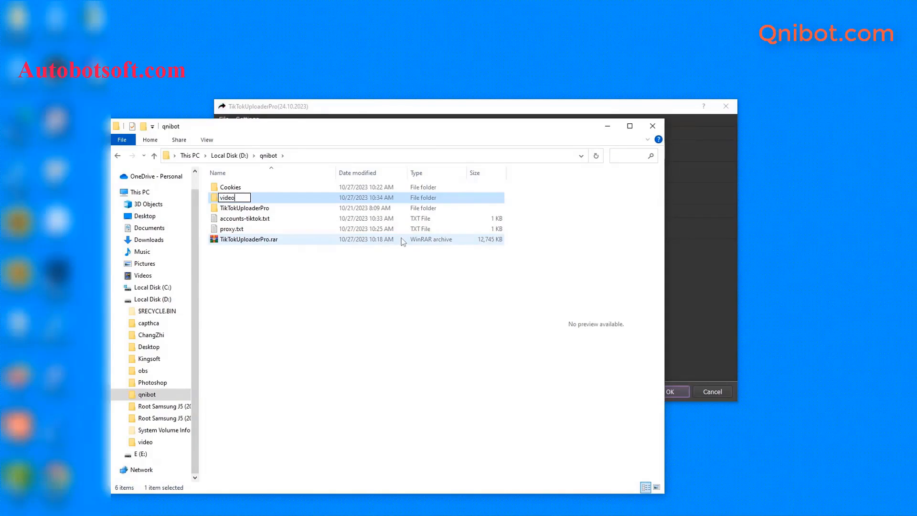
key("Return")
double_click(281, 210)
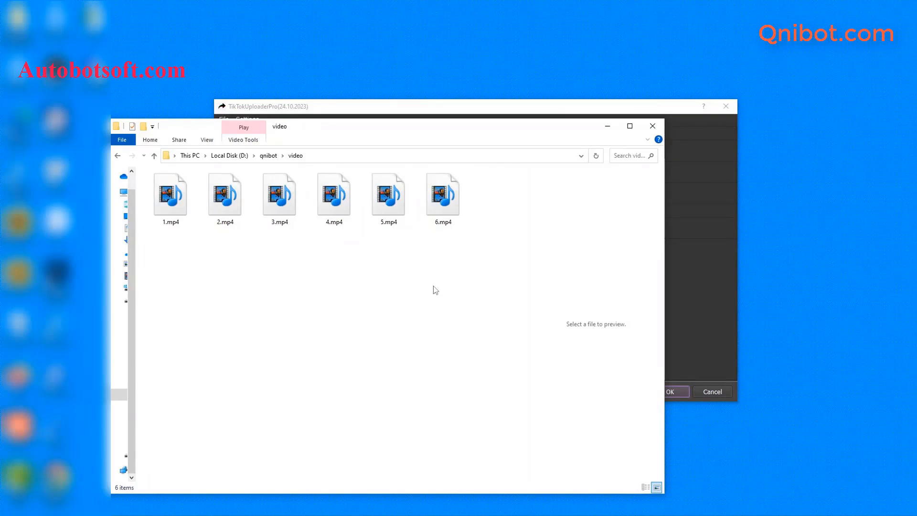
left_click(718, 251)
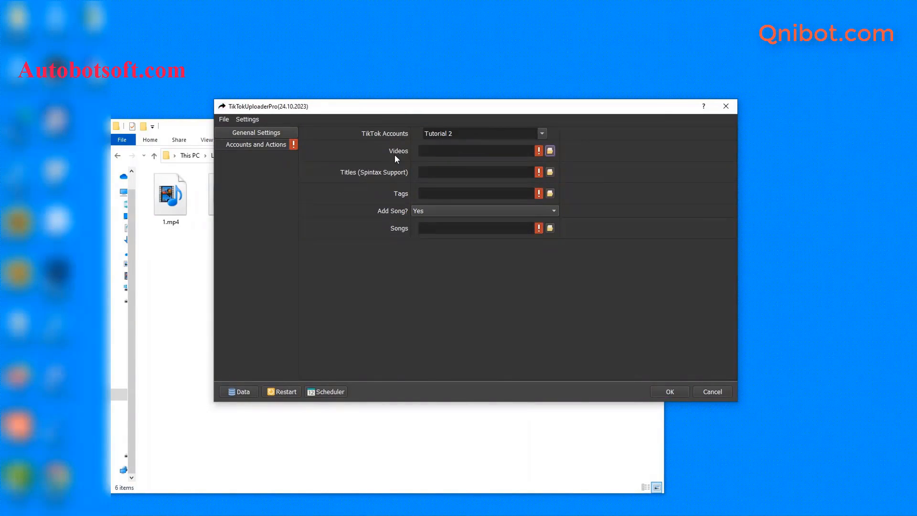
Point the Videos setting to the D:/qnibot/video folder
left_click(550, 152)
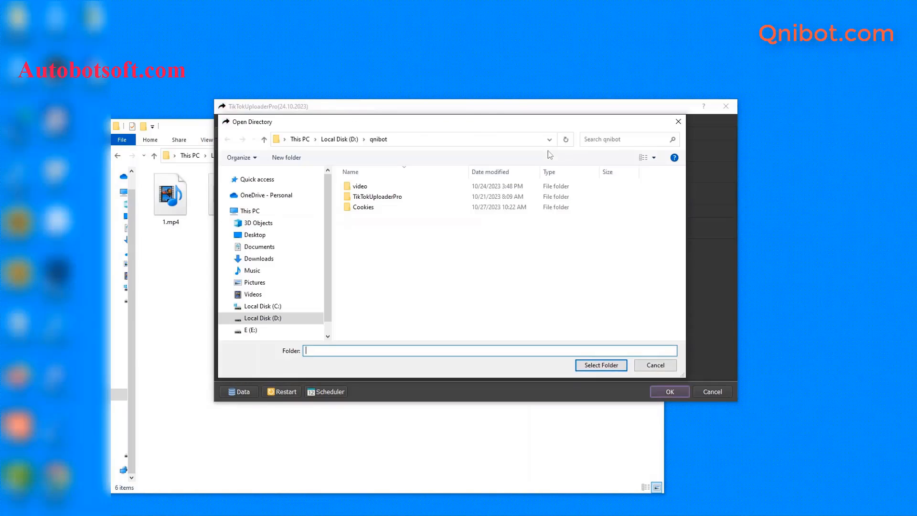
left_click(397, 186)
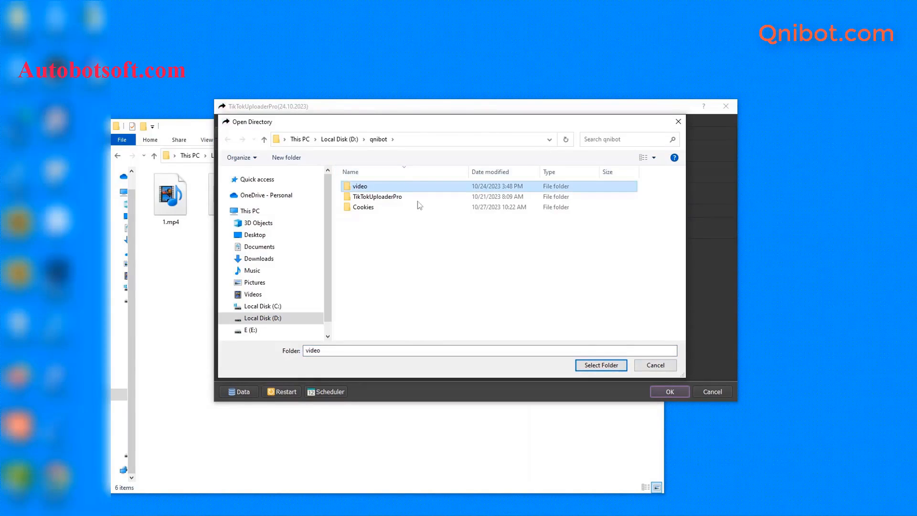
left_click(616, 367)
left_click(192, 302)
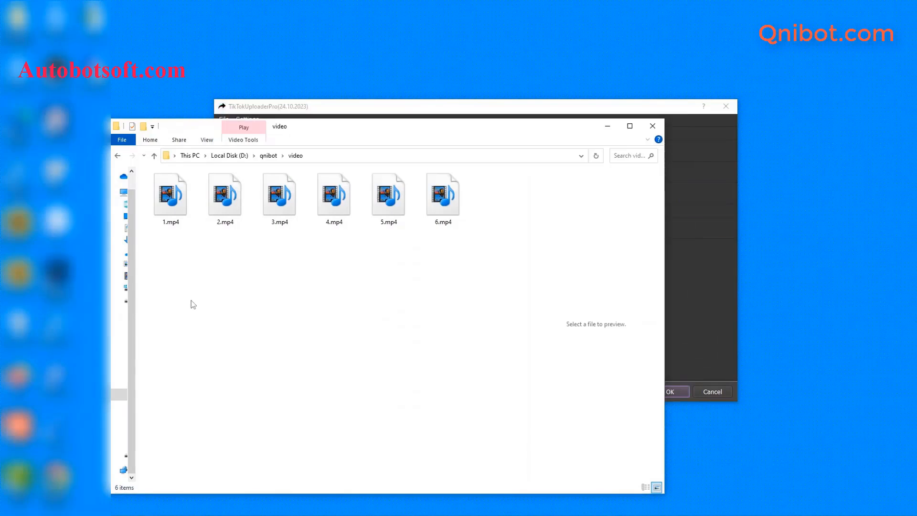
left_click(608, 126)
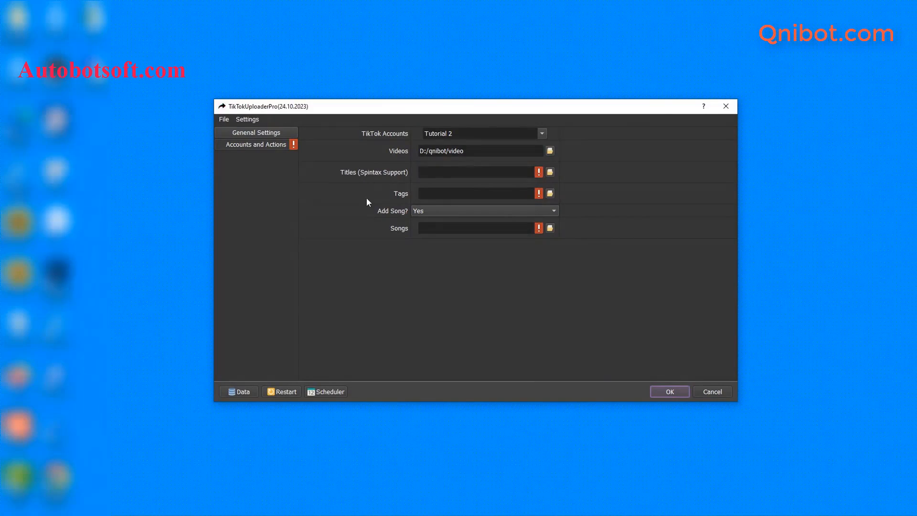
mouse_move(227, 507)
left_click(177, 471)
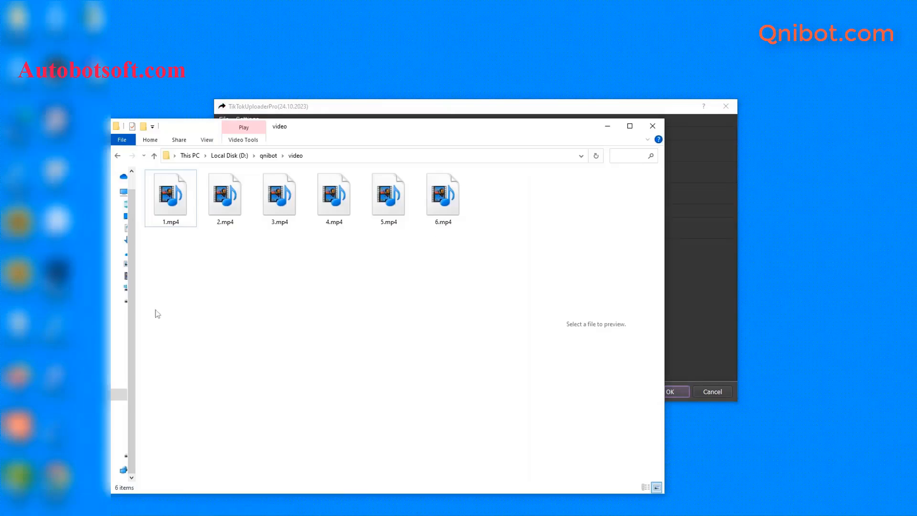
Create titles.txt in the qnibot folder and open it in Notepad
left_click(154, 155)
right_click(192, 268)
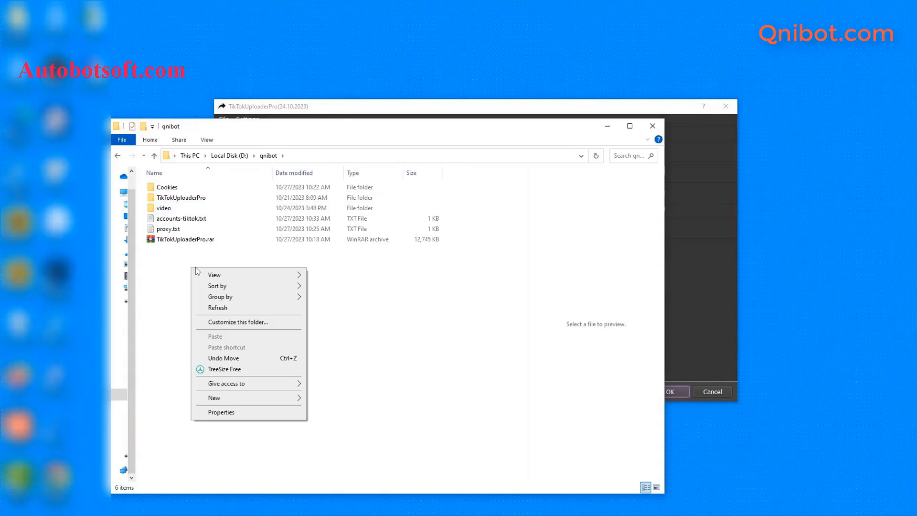
mouse_move(221, 396)
left_click(337, 376)
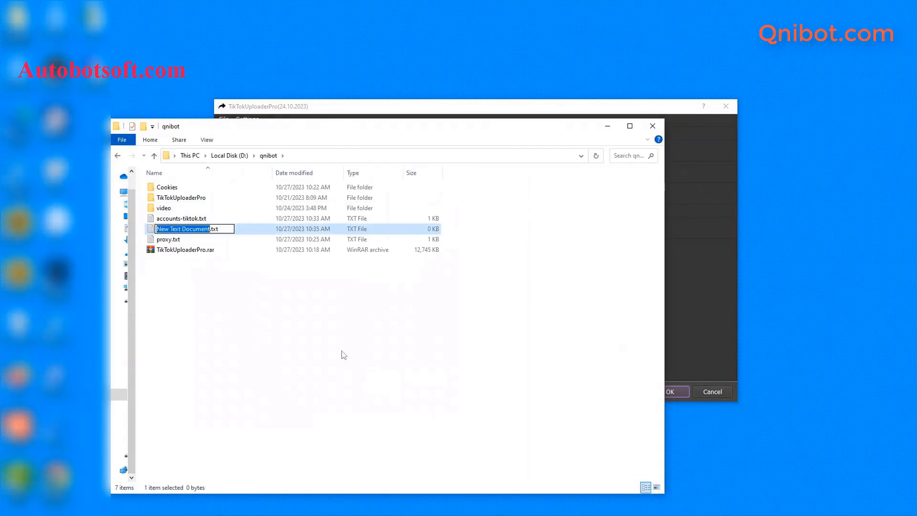
type("ti")
type("les")
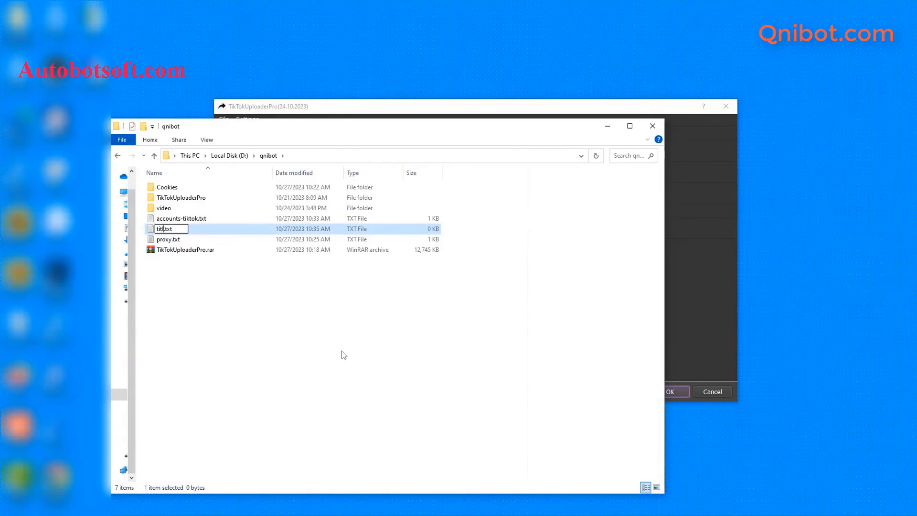
key("Return")
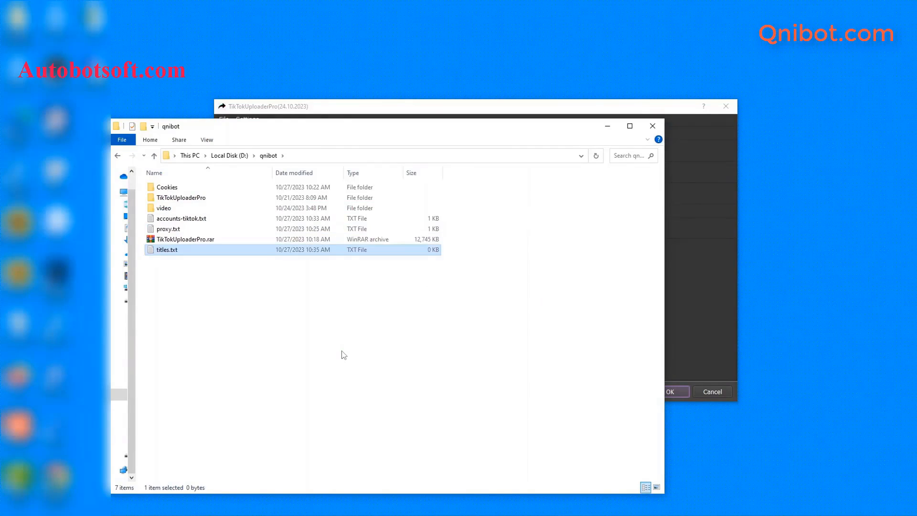
double_click(170, 250)
left_click(505, 174)
left_click(507, 276)
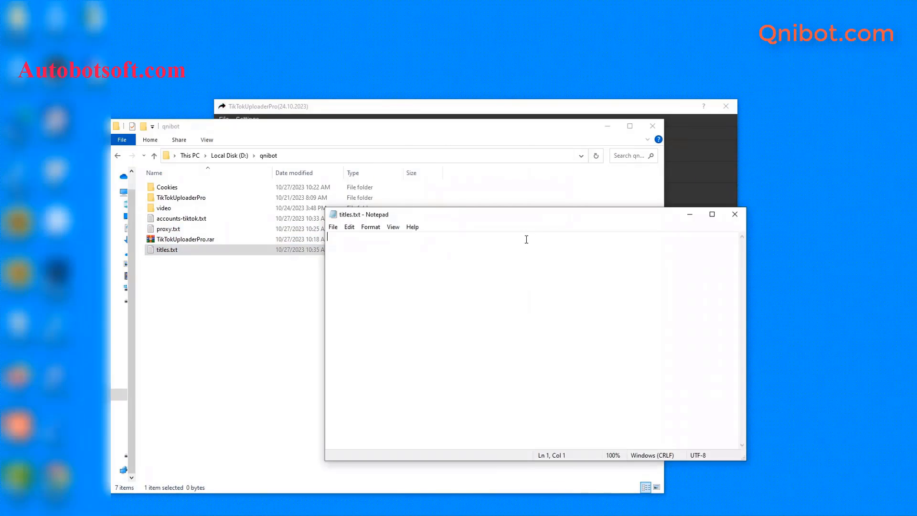
left_click(607, 126)
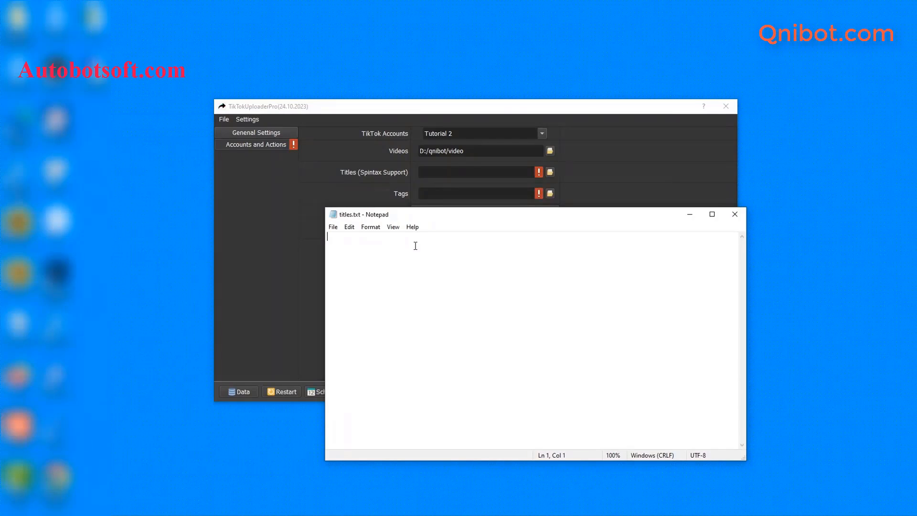
Enter the spintax title {hello|hi} {Sir|Bro}! and paste the remaining title lines
type("{hello|hi} {Sir|Bro}!")
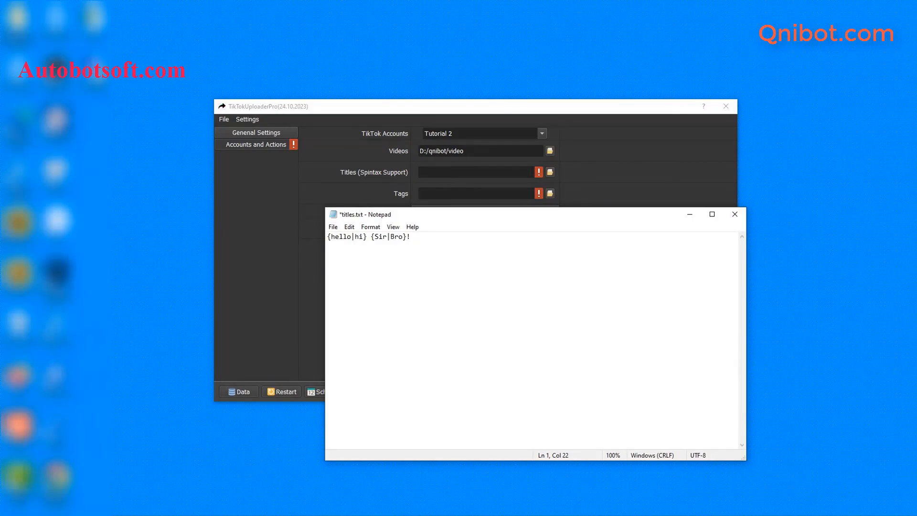
key("Return")
type("{Design | Illustrate} {amazing | beautiful | incredible | impressive} {images and video | visual content} {illustrations | designs} on Canva and Crello {within | using} Publer! {{A | The | {One | Two | Three } } deer ran in front of our {car | vehicle}. | We were {shocked | surprised} because there was {nothing | not a thing} we could do!} {For more information, follow this link. | #MyEventHashtag #WhenInParis | July 1st, 9PM, Cité de la musique} {Book a vacation on our website. | Make a reservation today.}")
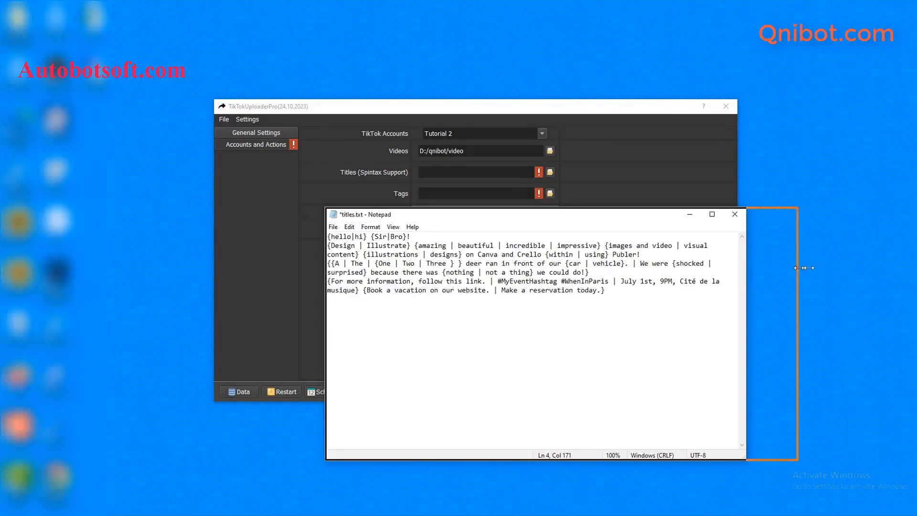
left_click_drag(805, 267, 915, 268)
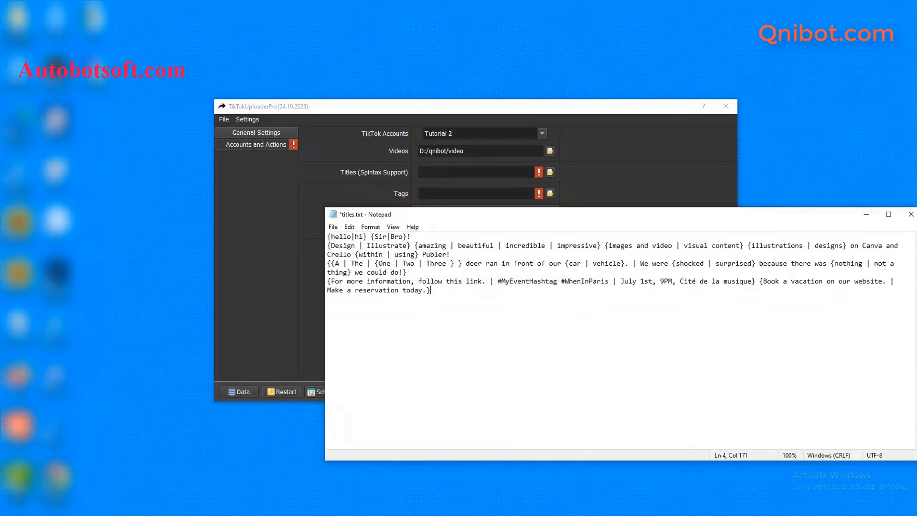
Save titles.txt and set the Titles setting to D:/qnibot/titles.txt
left_click(333, 227)
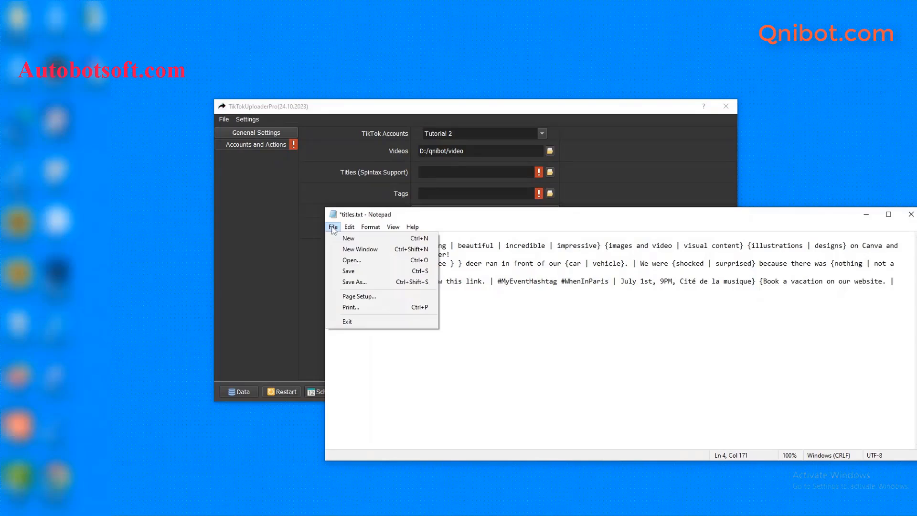
left_click(351, 273)
left_click(304, 265)
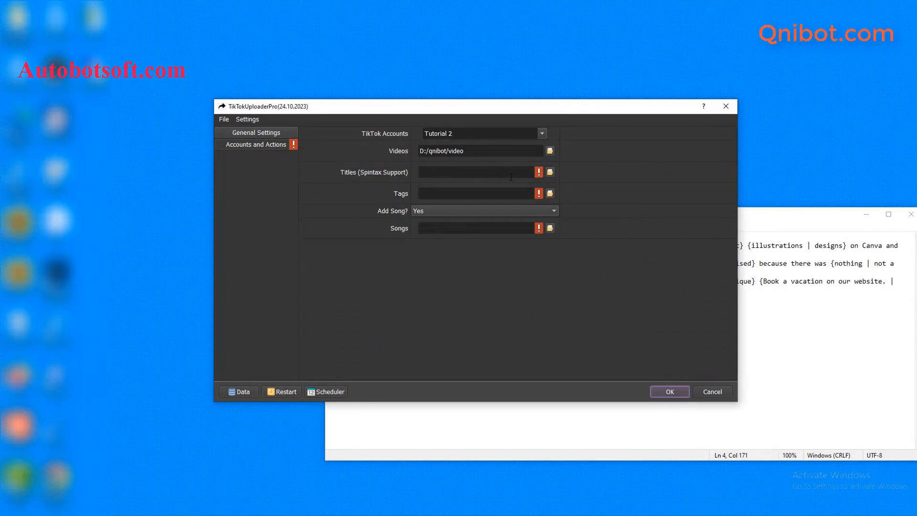
left_click(550, 173)
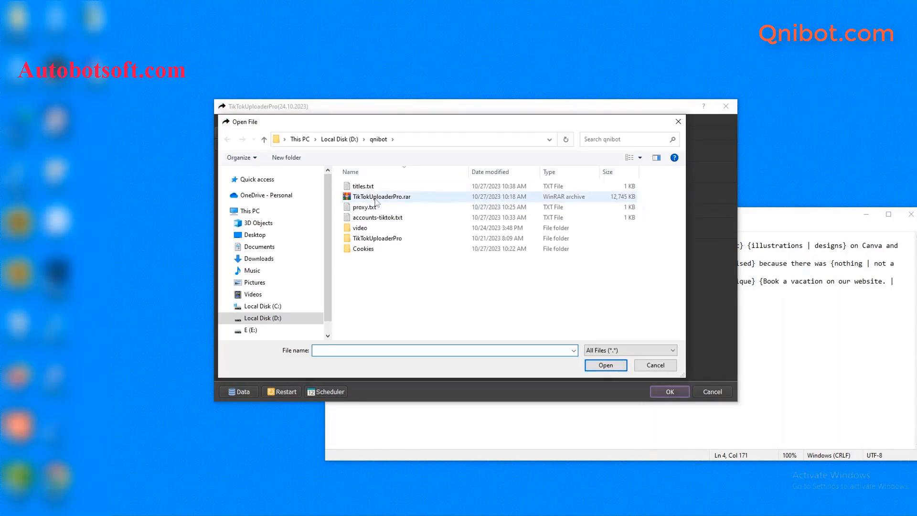
left_click(372, 187)
left_click(606, 365)
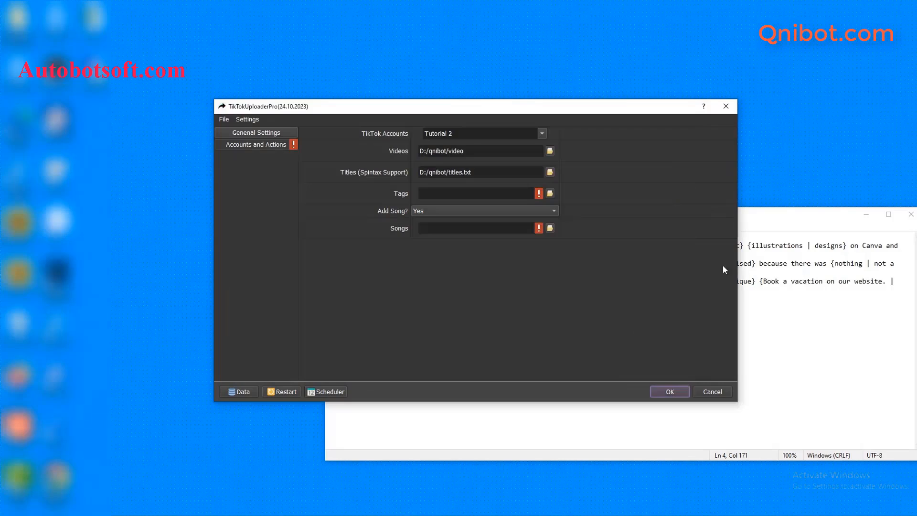
left_click(874, 217)
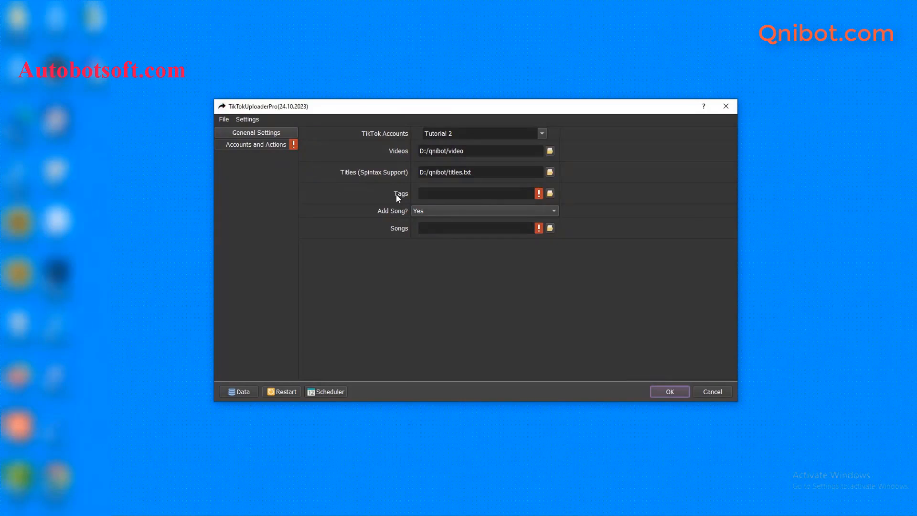
left_click(195, 459)
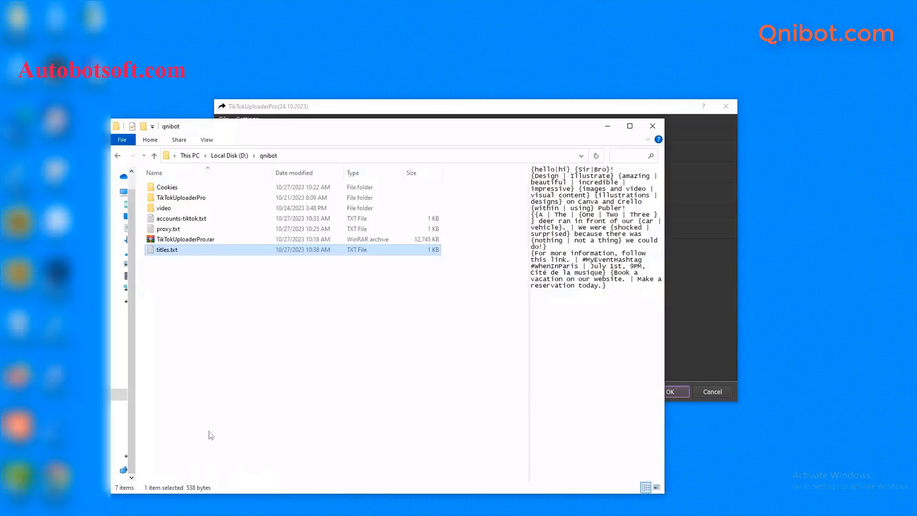
Create tag.txt in the qnibot folder and open it in Notepad
left_click(232, 289)
right_click(232, 289)
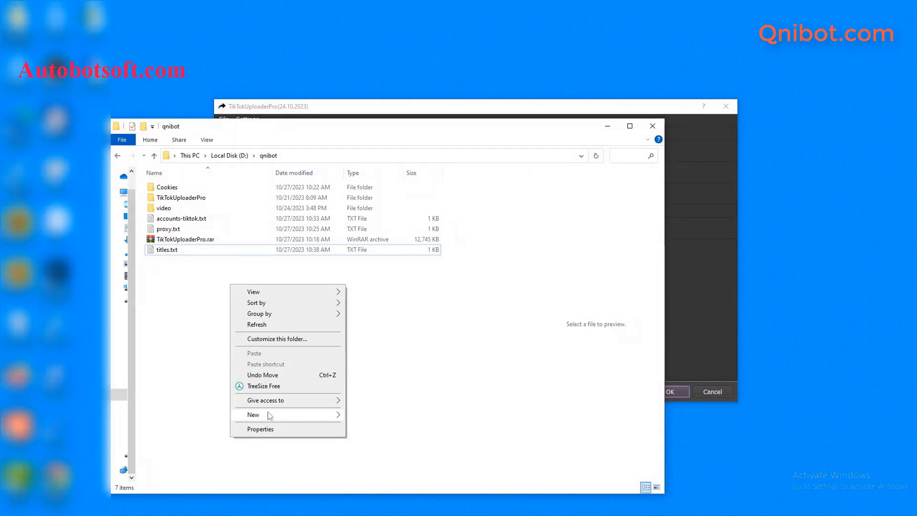
mouse_move(270, 415)
left_click(380, 391)
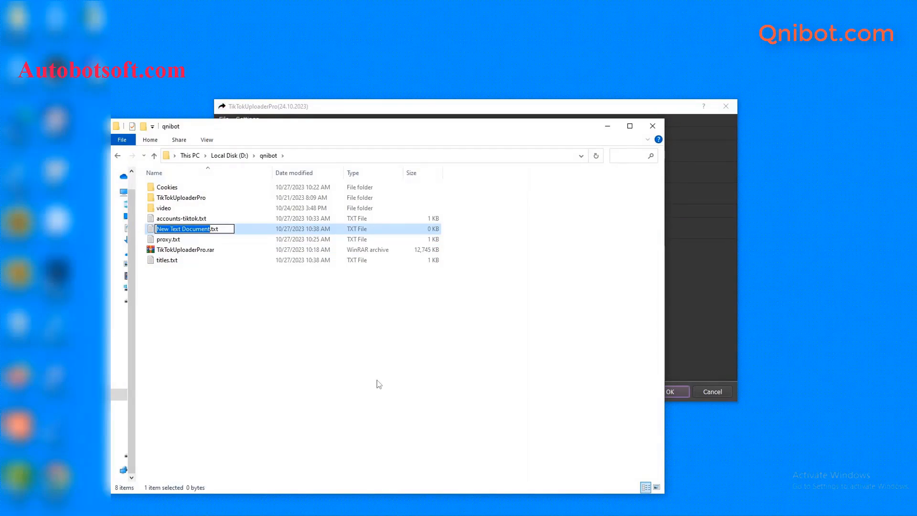
type("tag")
key("Return")
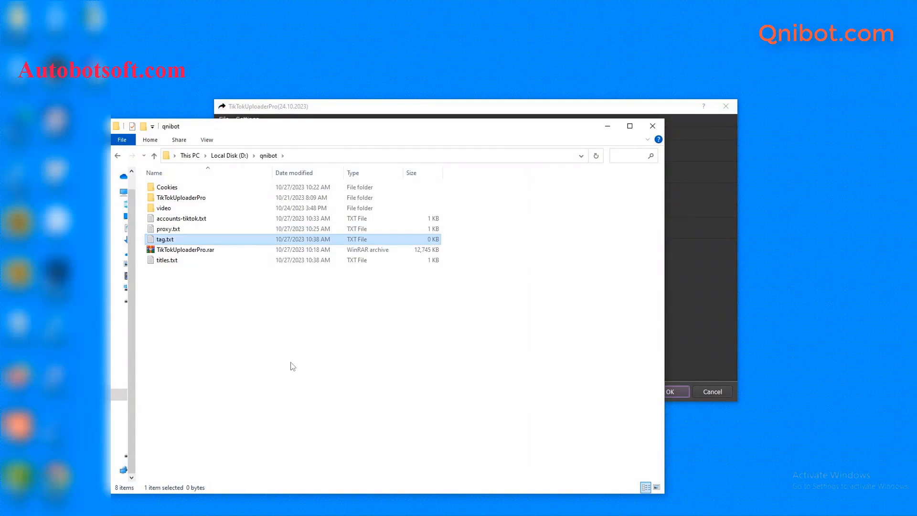
double_click(224, 239)
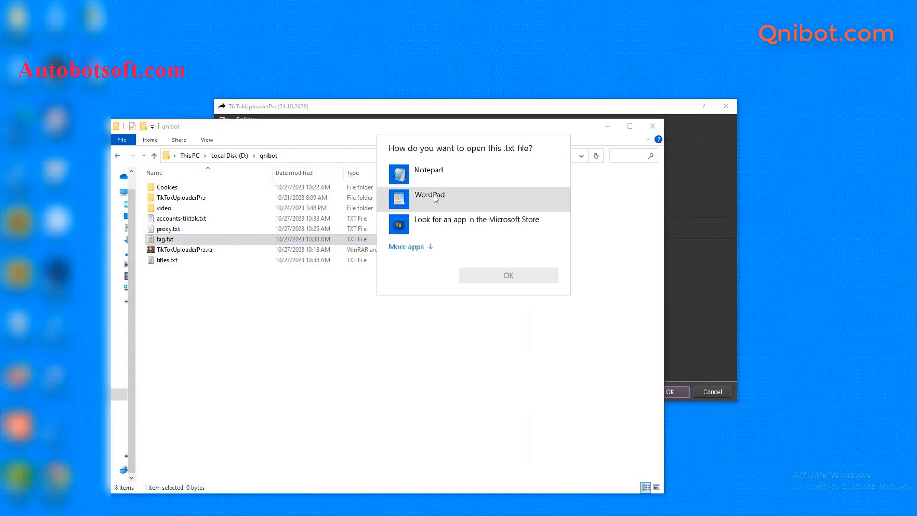
left_click(428, 172)
left_click(489, 276)
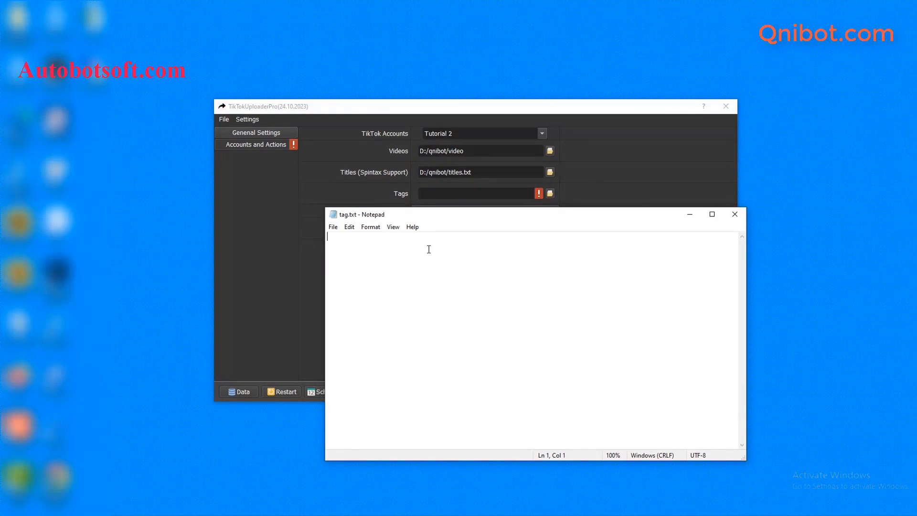
Paste the tags music, song, tredding, tiktok and hot into tag.txt and save it
type("#")
type("music song tredding tiktok hot")
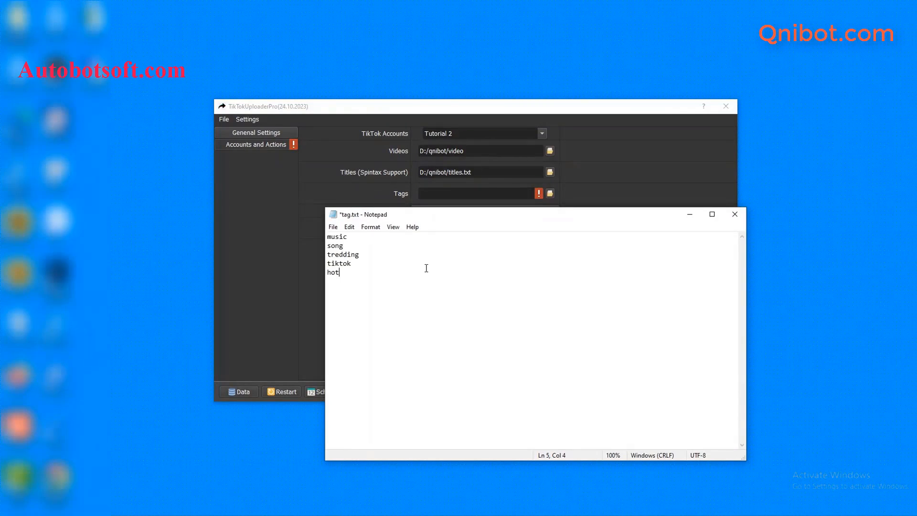
left_click(333, 228)
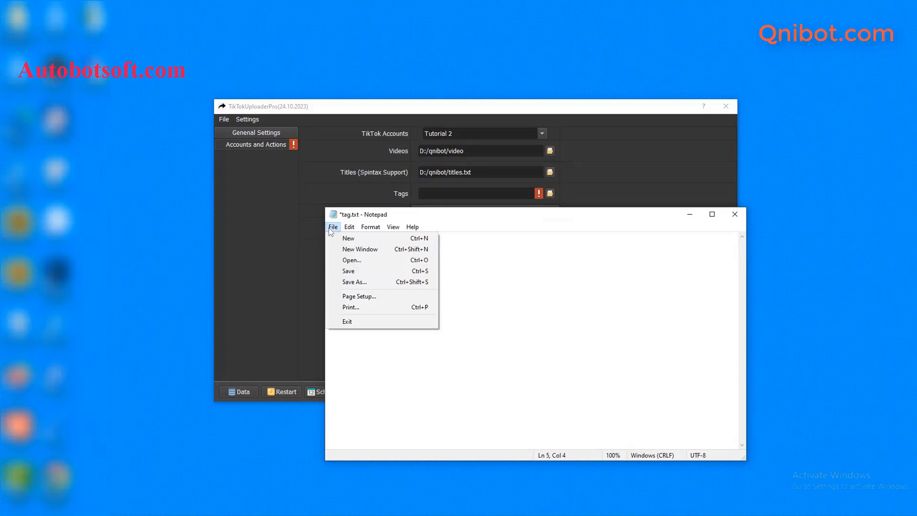
left_click(351, 271)
left_click(631, 194)
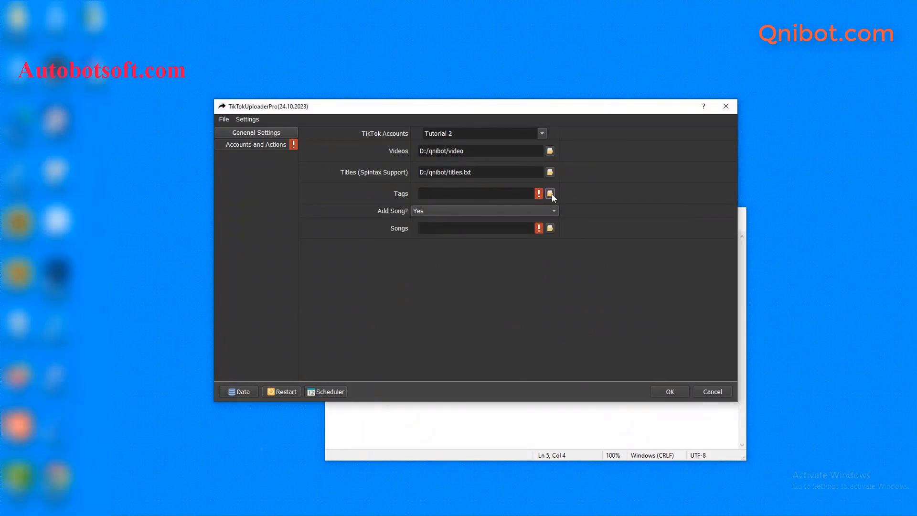
Set the Tags setting to D:/qnibot/tag.txt and minimize Notepad
left_click(551, 193)
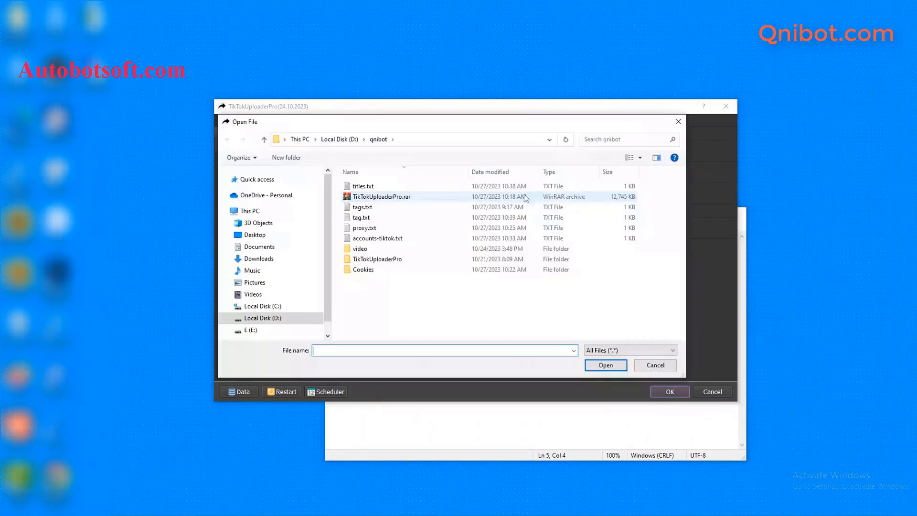
left_click(376, 219)
left_click(606, 365)
left_click(636, 421)
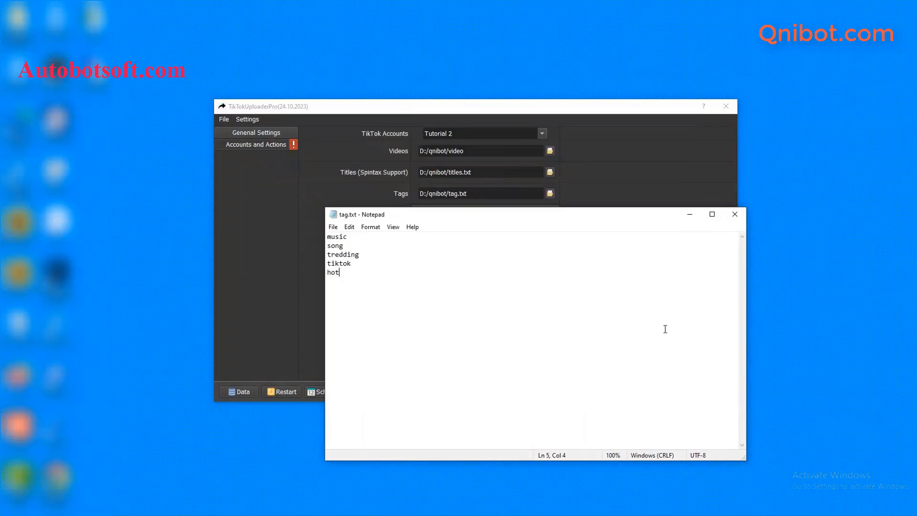
left_click(691, 216)
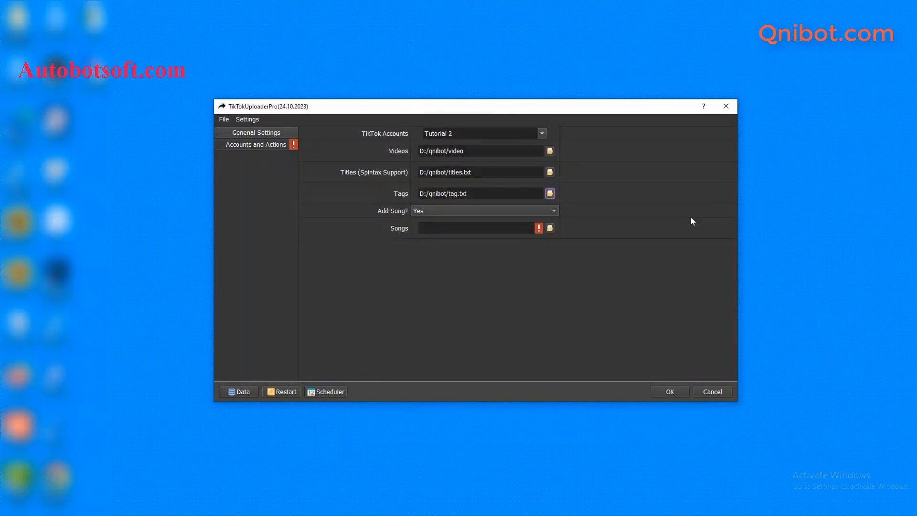
left_click(406, 222)
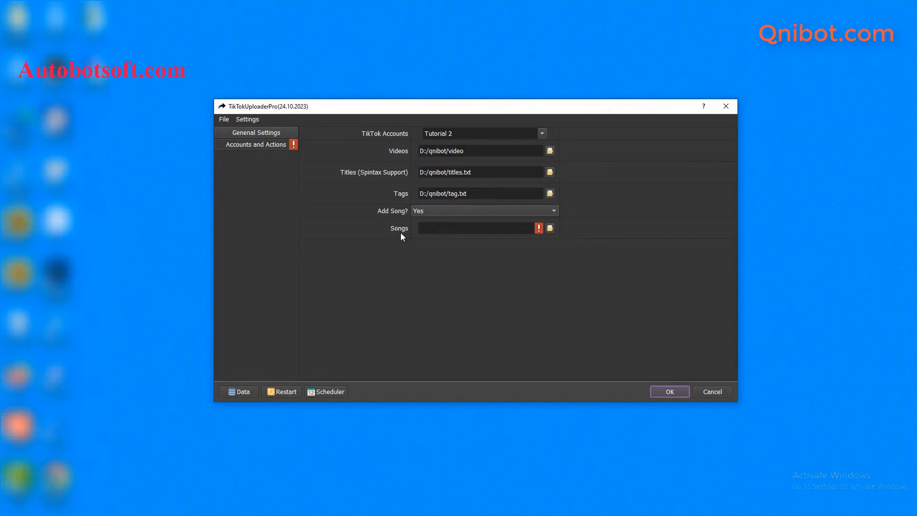
Create song.txt in the qnibot folder and open it in Notepad
left_click(172, 474)
right_click(189, 297)
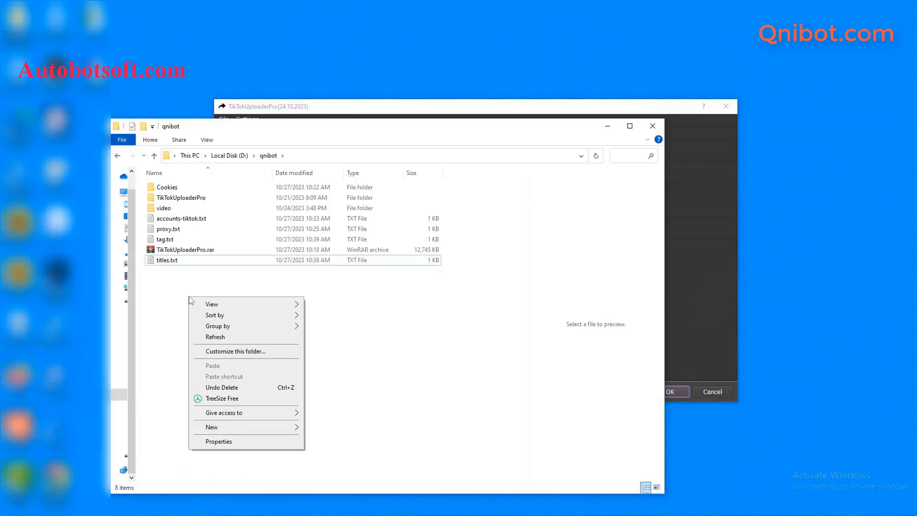
mouse_move(256, 430)
left_click(353, 404)
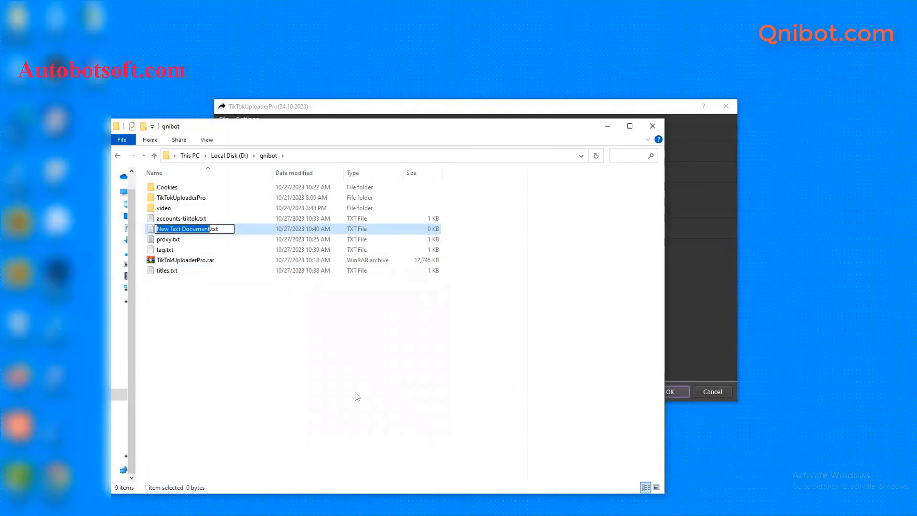
type("songs")
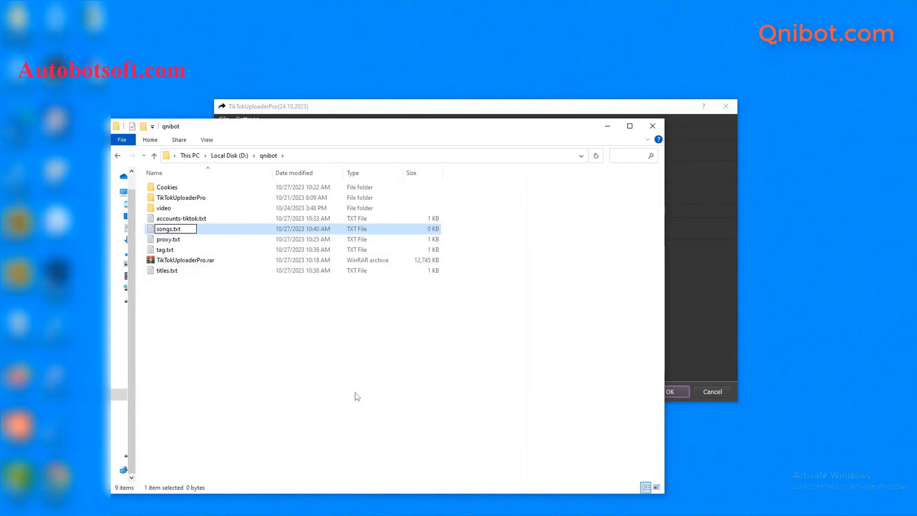
key("BackSpace")
key("Return")
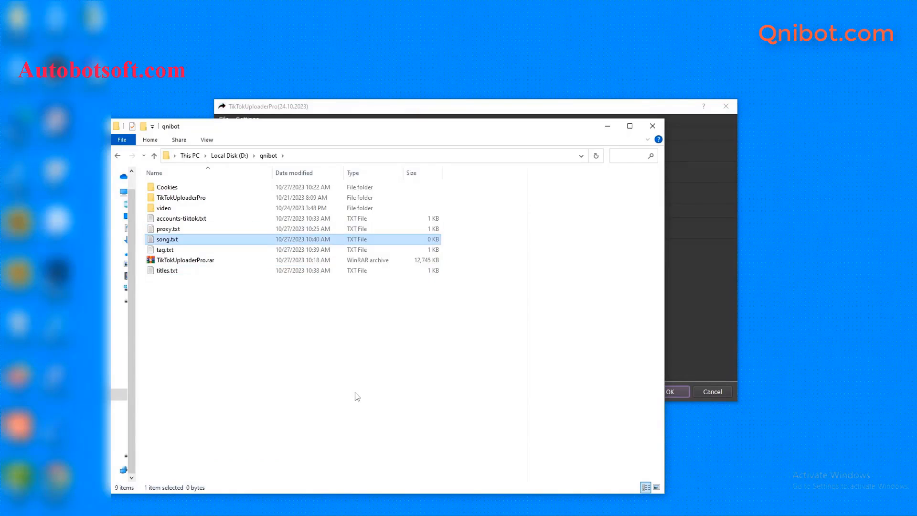
double_click(203, 242)
left_click(421, 172)
left_click(485, 270)
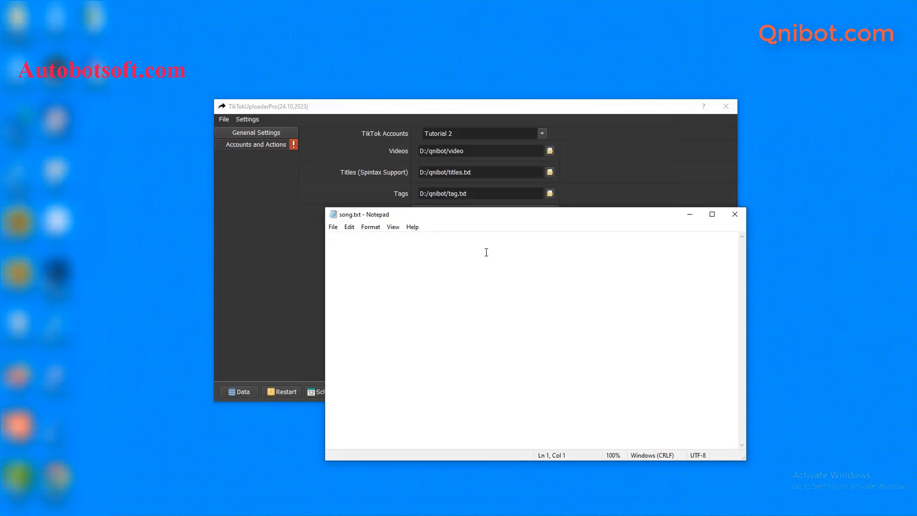
Paste the five song titles, starting with Wolves - Remix, and save song.txt
type("Wolves - Remix Faded Love (Remix) SAY (sped up) You're My Pretty Star Cheap Thrills (Remix)")
key("BackSpace")
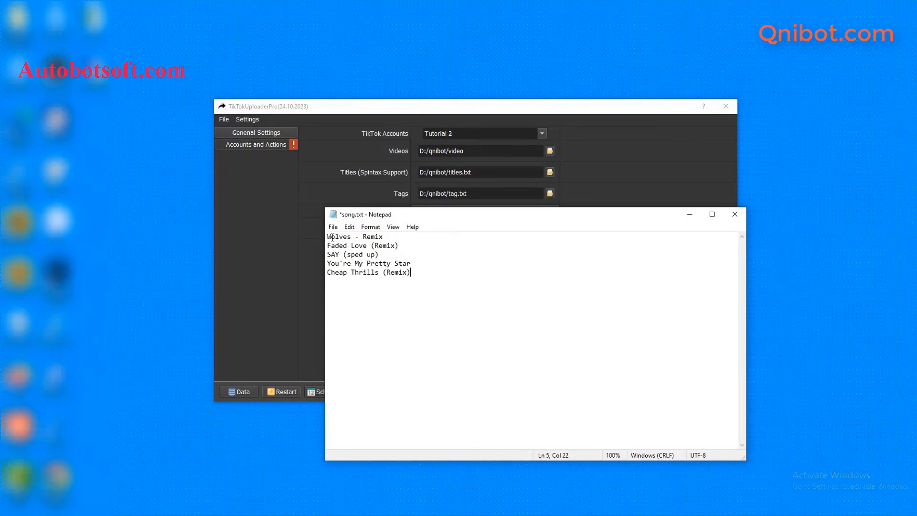
left_click(333, 227)
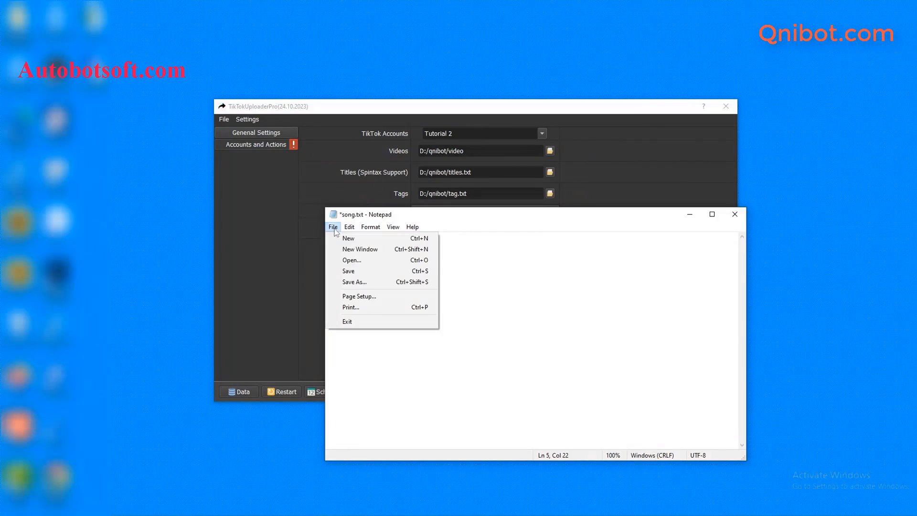
left_click(360, 271)
left_click(602, 162)
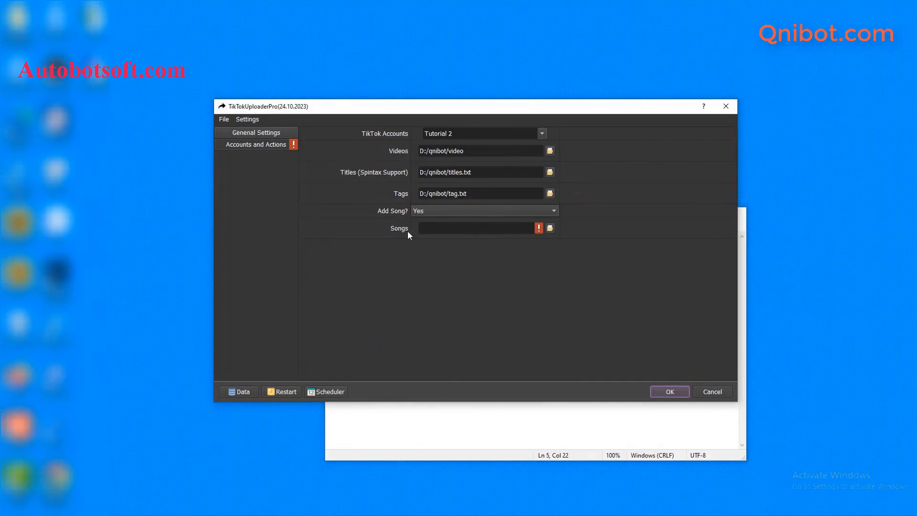
Set Songs to D:/qnibot/song.txt, accept the settings to start uploading, and show Browser #1
left_click(550, 228)
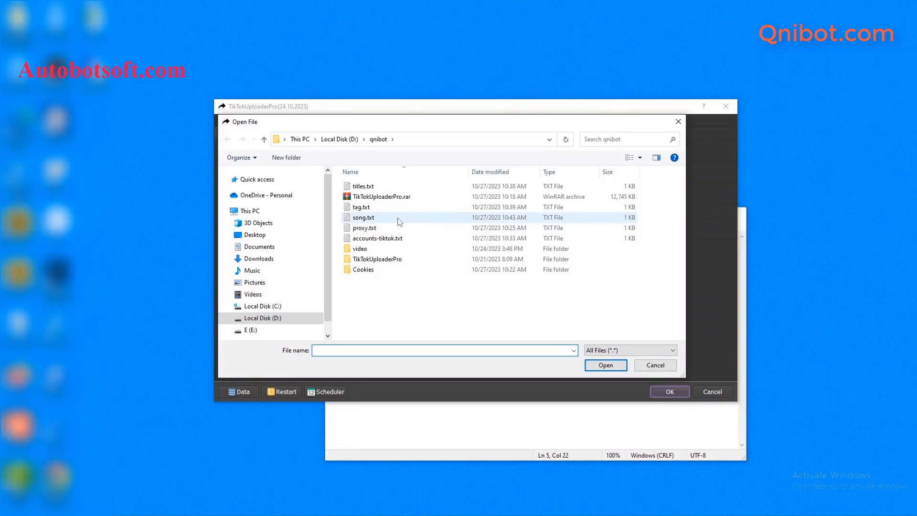
left_click(374, 221)
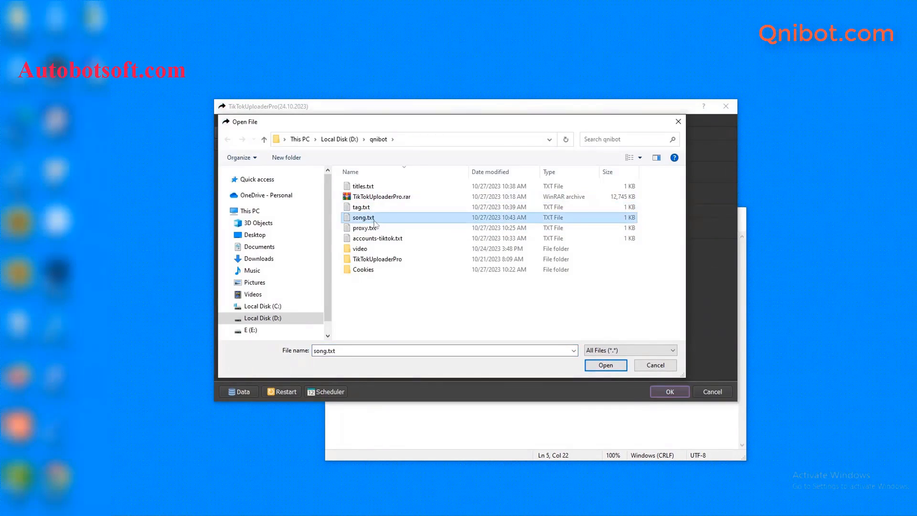
left_click(605, 365)
left_click(555, 422)
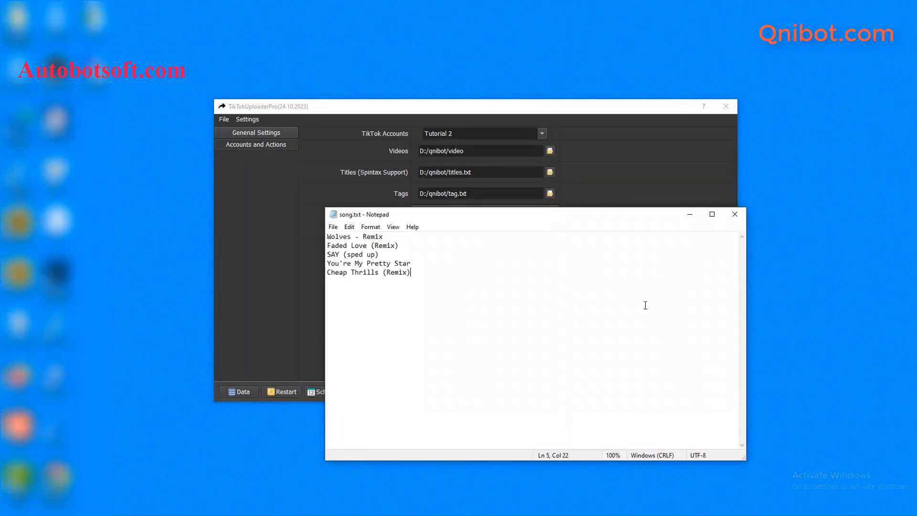
left_click(688, 215)
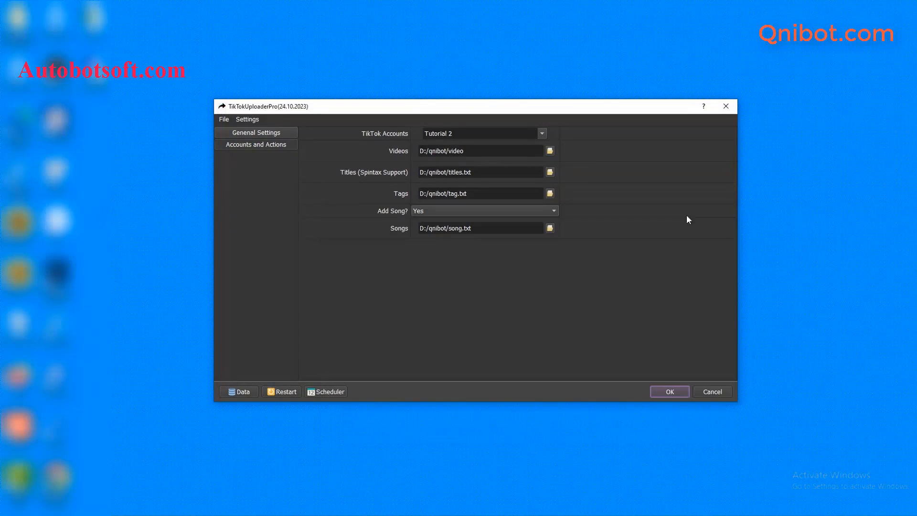
left_click(670, 392)
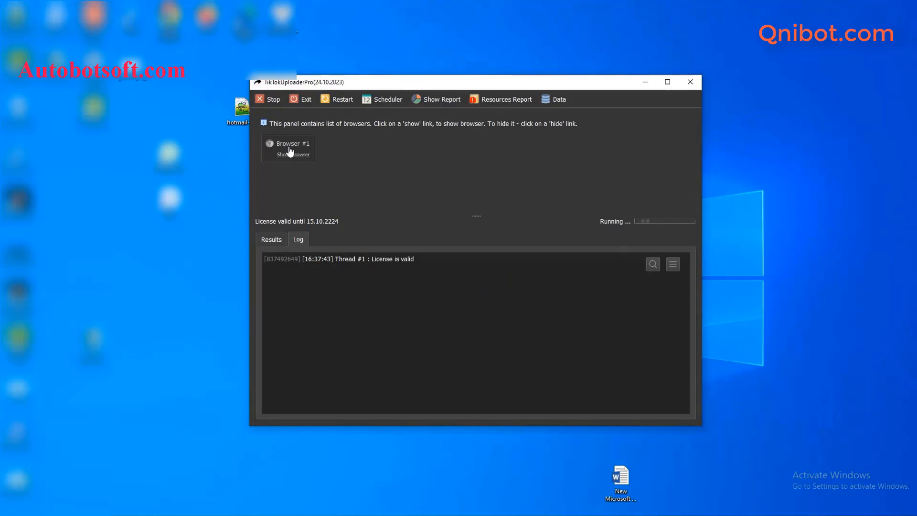
left_click(290, 152)
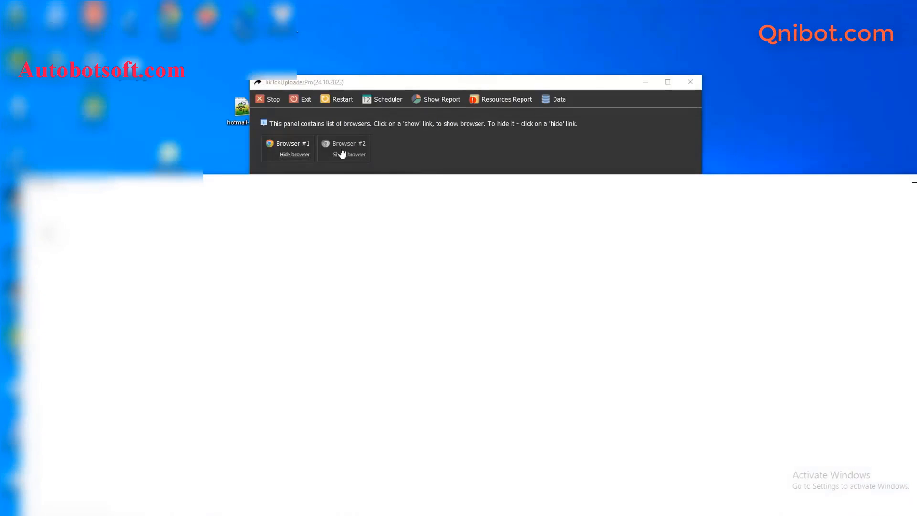
Show Browser #2 and tile both browser windows side by side to watch the TikTok uploads
left_click(342, 153)
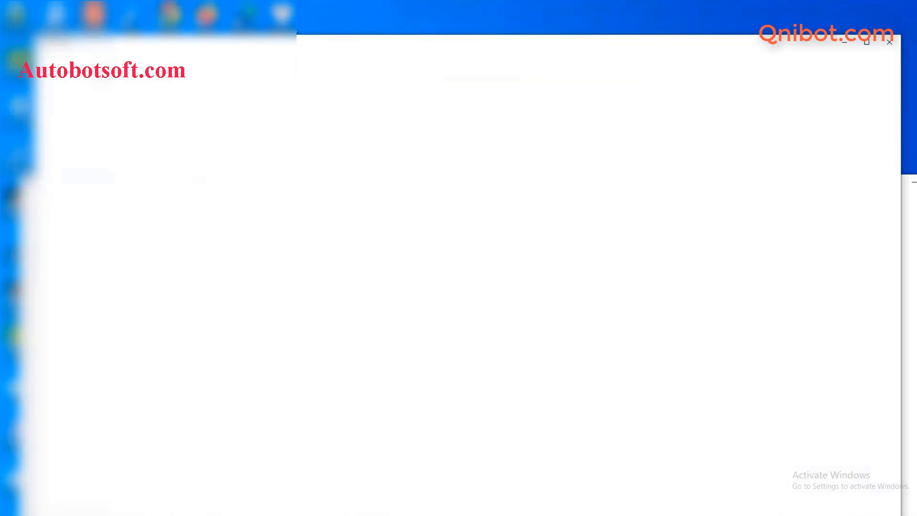
right_click(572, 513)
left_click(642, 424)
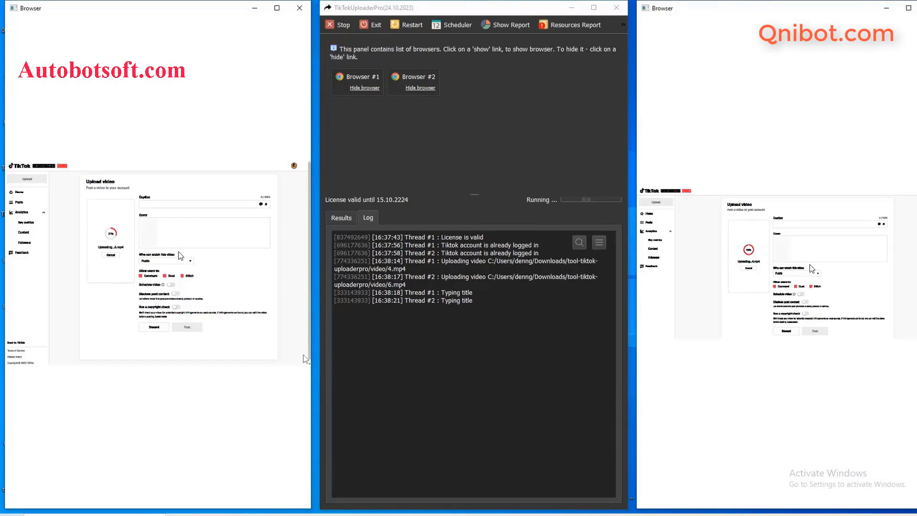